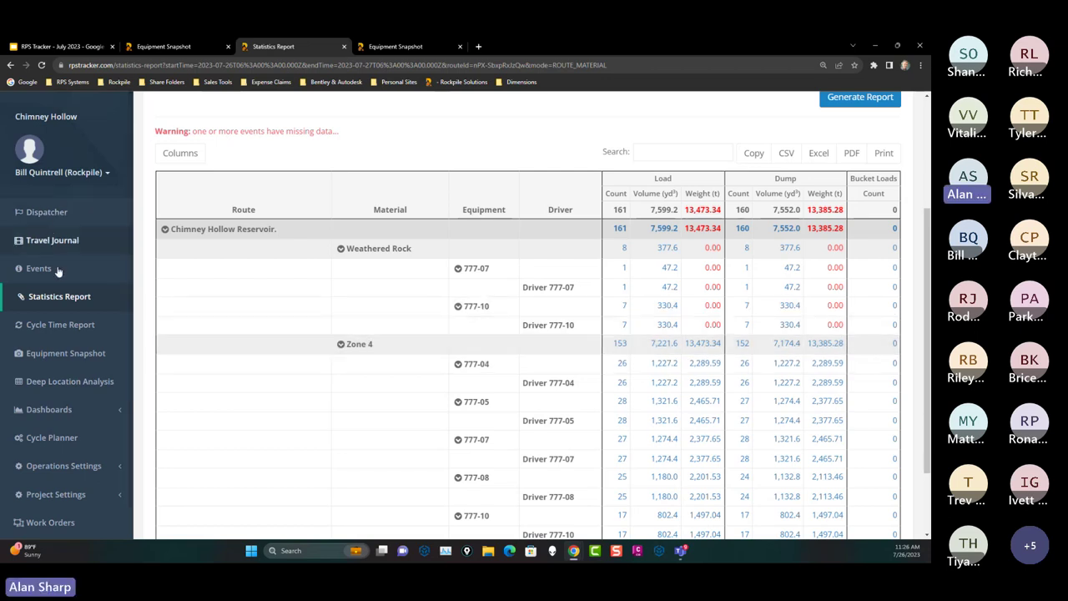
# Step: Scroll the left sidebar down to reveal the Administration section
pyautogui.scroll(-1, 81, 375)
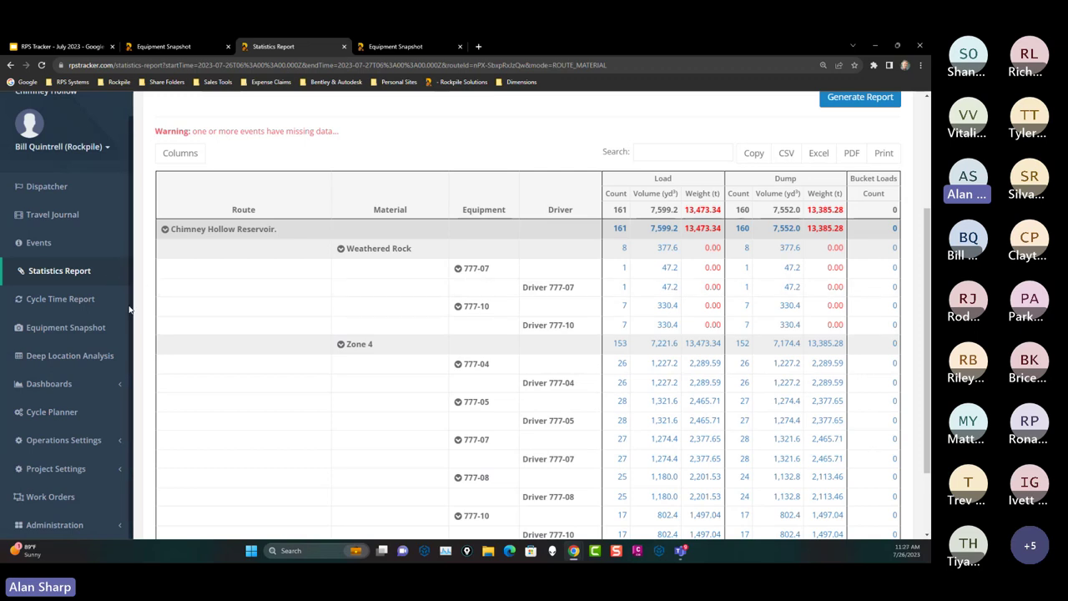
# Step: Go to the Volumes Snapshot page from the bookmarks and choose the Default project
pyautogui.click(73, 82)
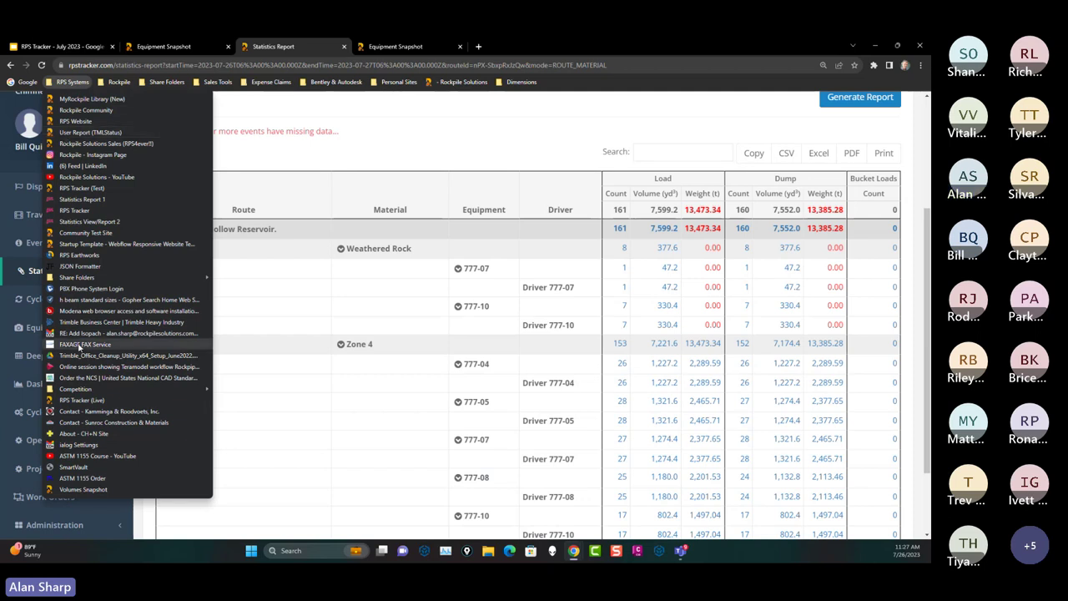
pyautogui.click(87, 490)
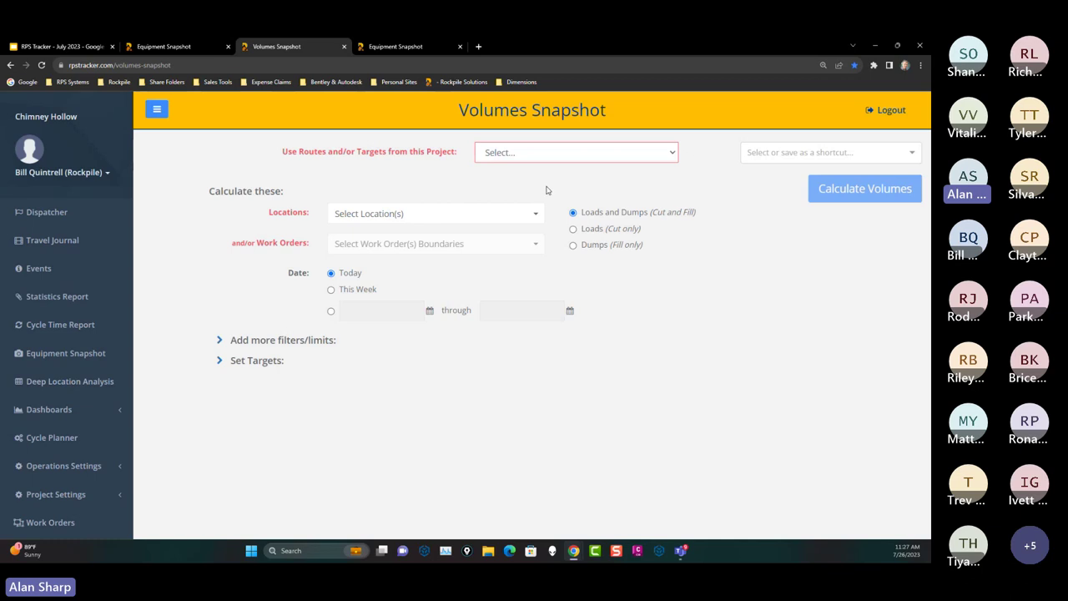
pyautogui.scroll(-1, 83, 273)
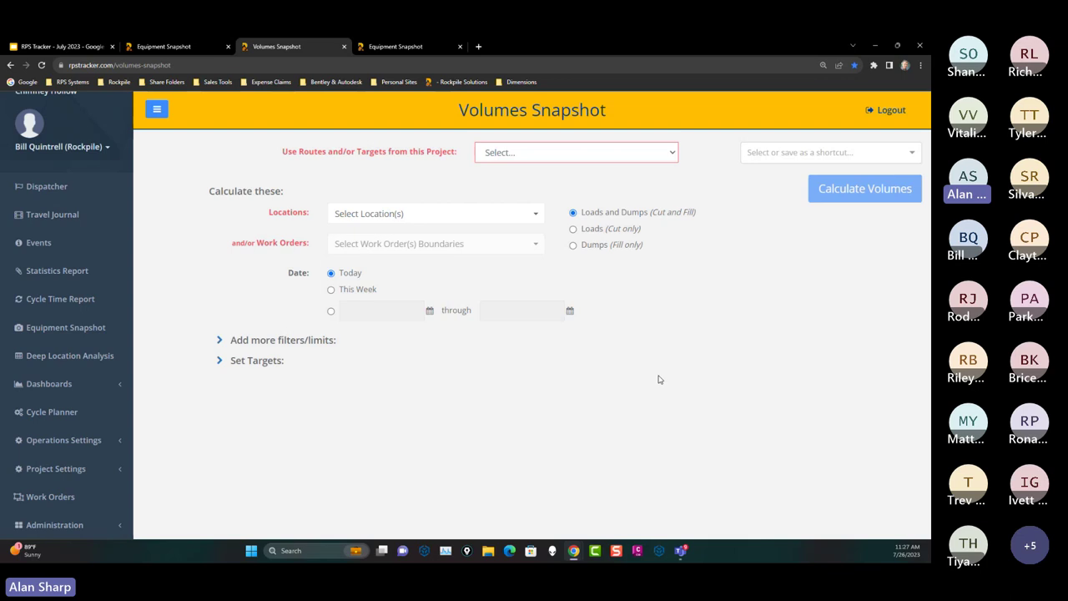
pyautogui.click(532, 152)
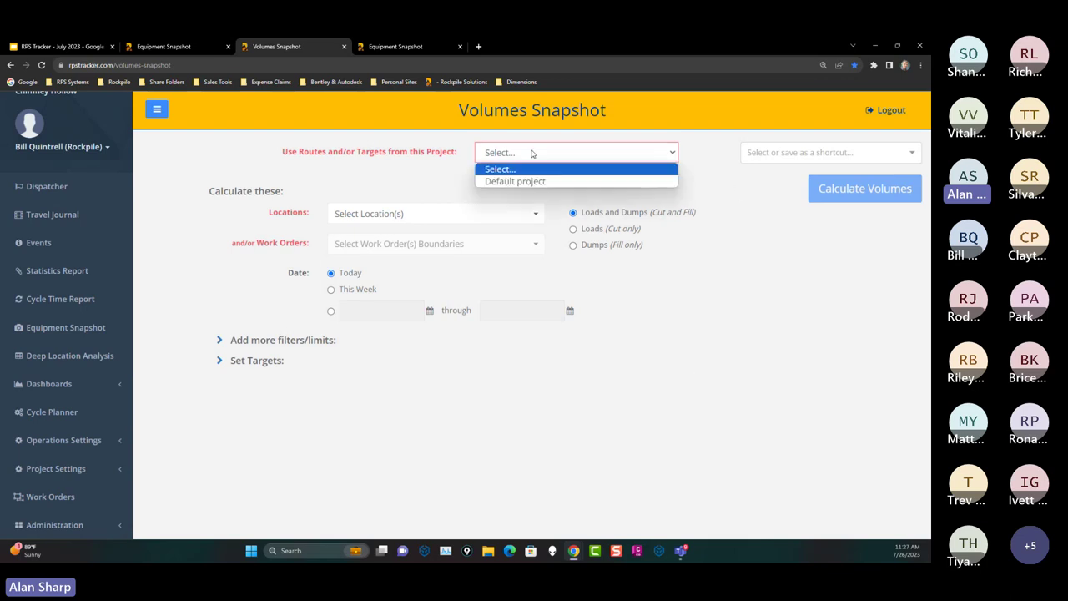
pyautogui.click(528, 181)
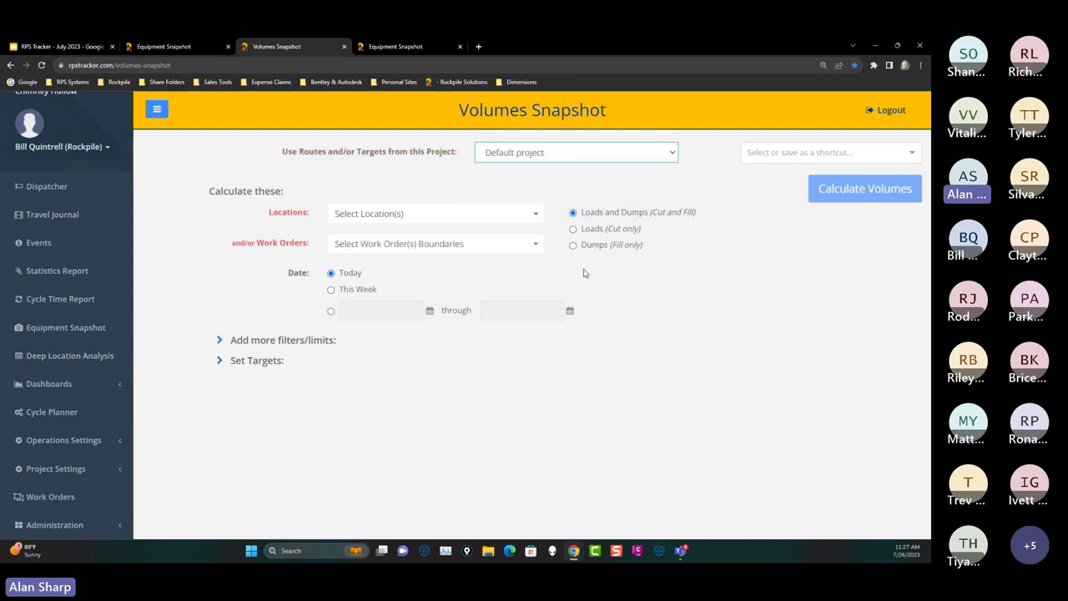
# Step: Select all locations and limit the date range to This Week
pyautogui.click(371, 217)
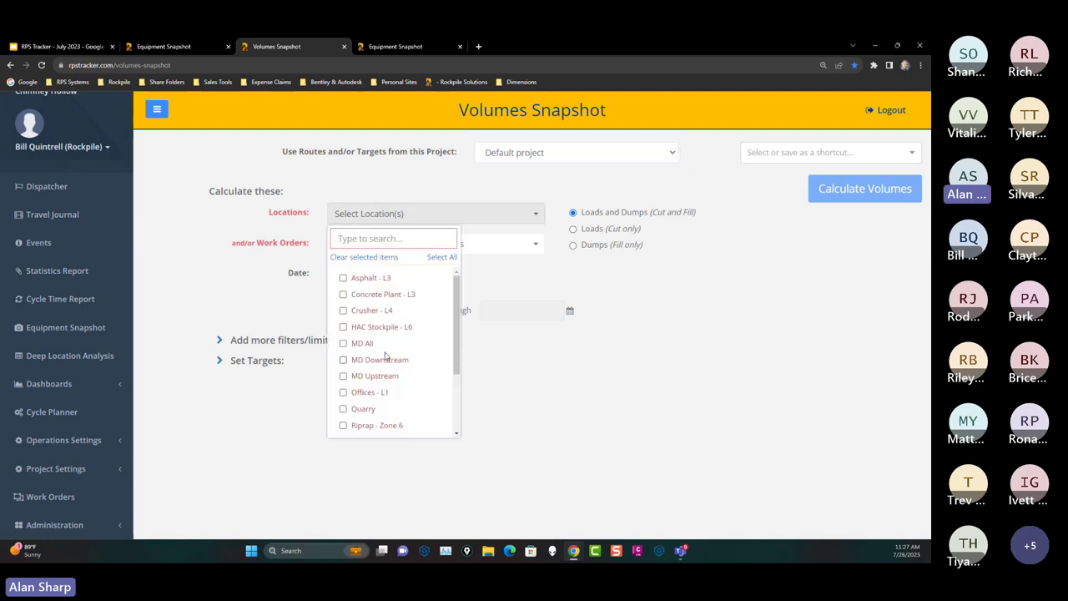
pyautogui.click(442, 257)
pyautogui.click(734, 386)
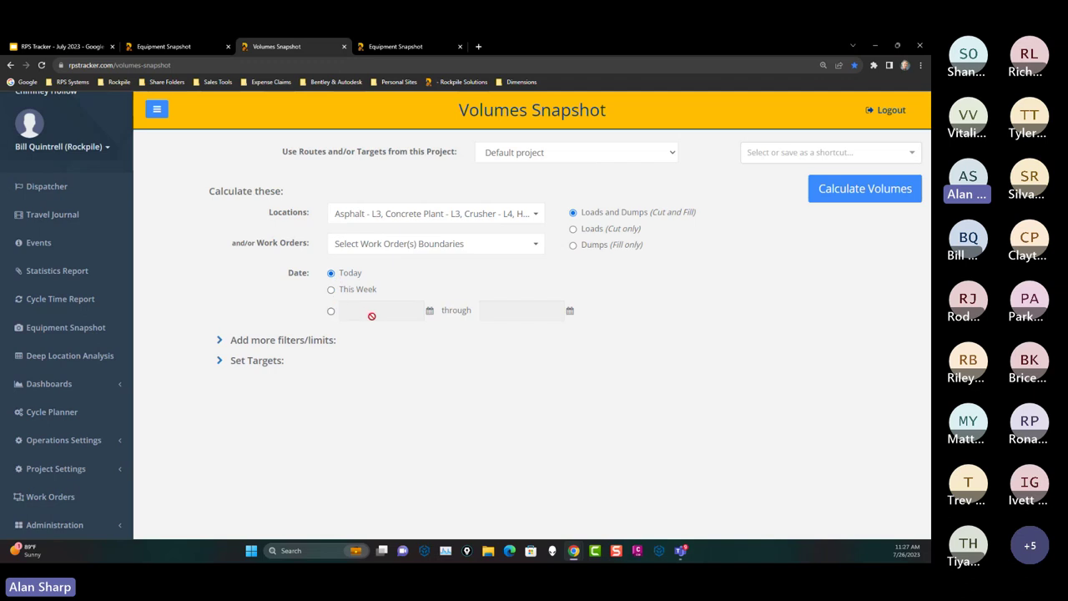
pyautogui.click(331, 289)
pyautogui.click(803, 156)
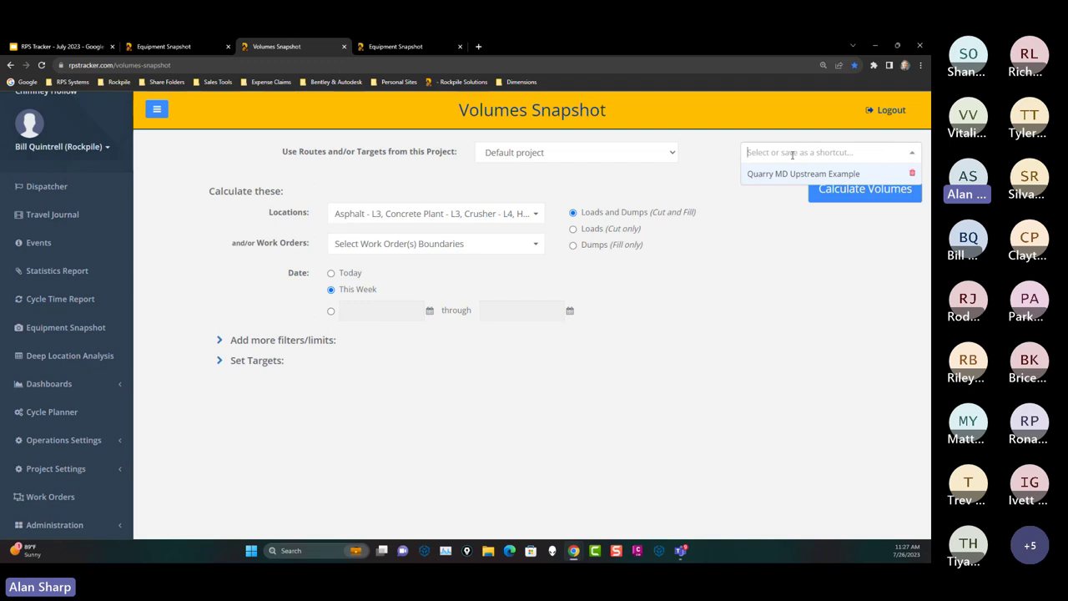
# Step: Save the current volume settings as a new shortcut named 'AS Demo'
pyautogui.write('AS Dem')
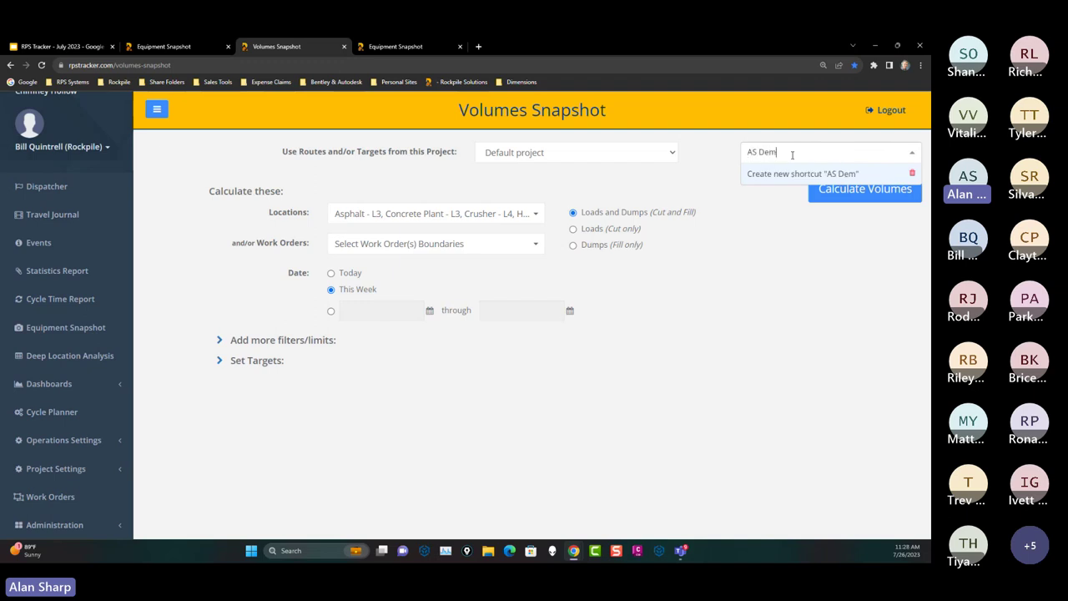
pyautogui.write('o')
pyautogui.press('Return')
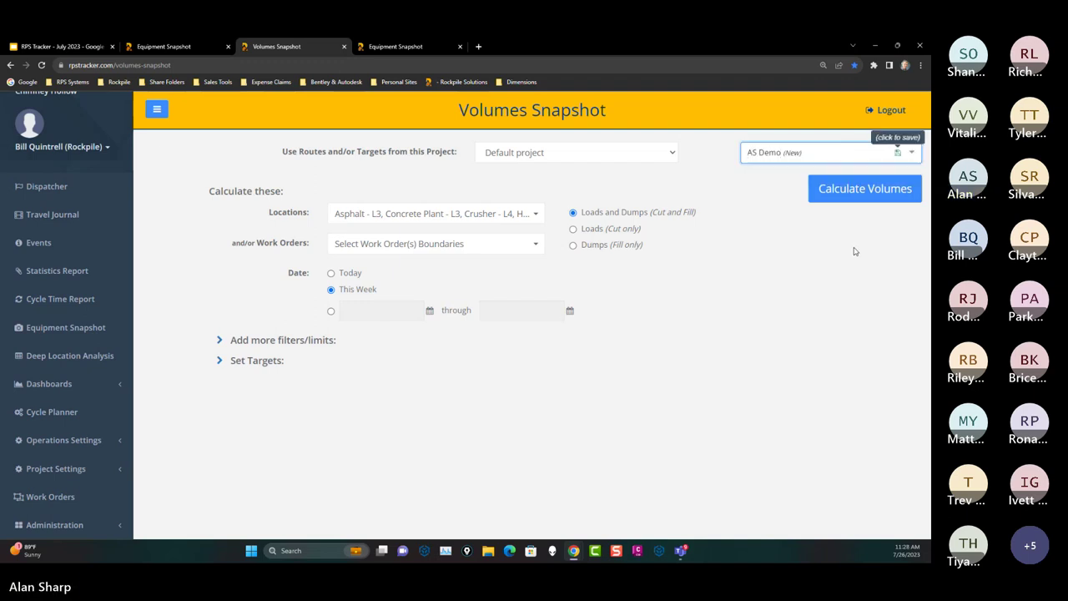
pyautogui.click(867, 219)
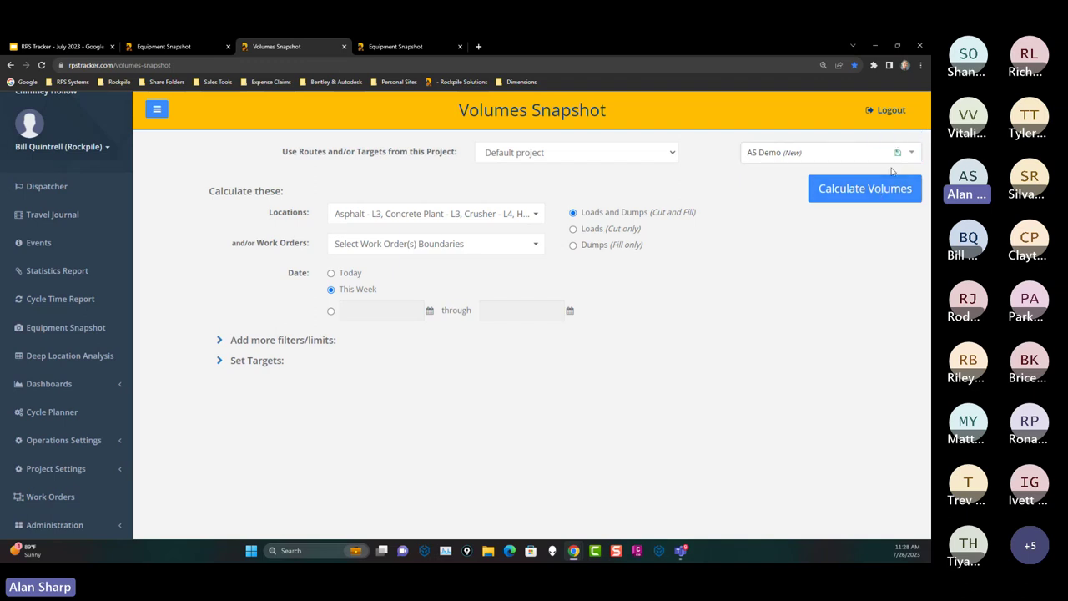
pyautogui.click(897, 153)
# Step: Expand the extra filters and Set Targets to show the Quarry target of 16,000.0 yd³ cut
pyautogui.click(219, 342)
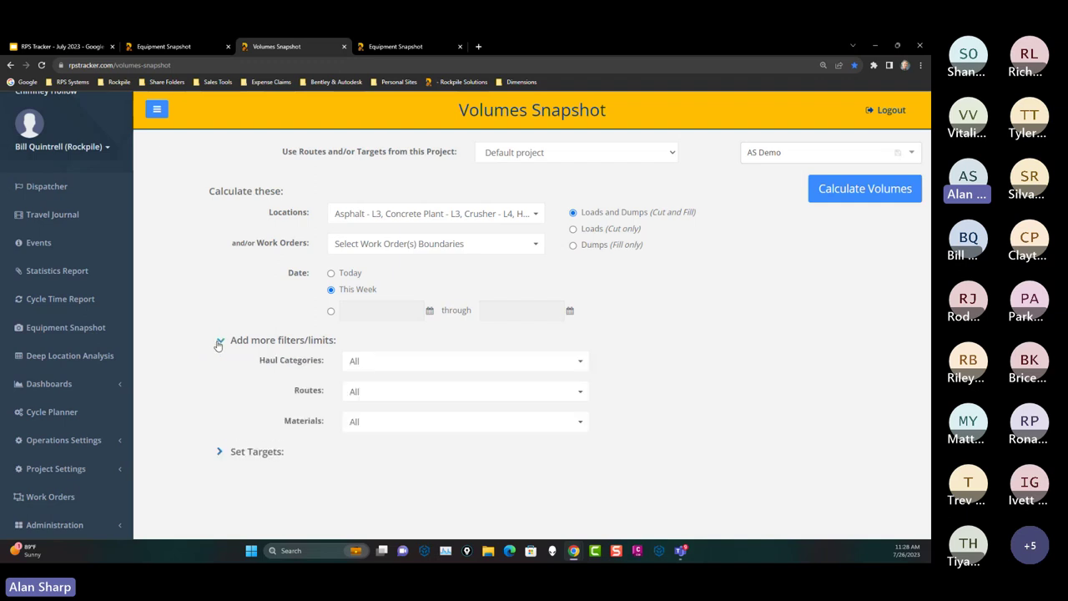
pyautogui.click(378, 366)
pyautogui.click(377, 365)
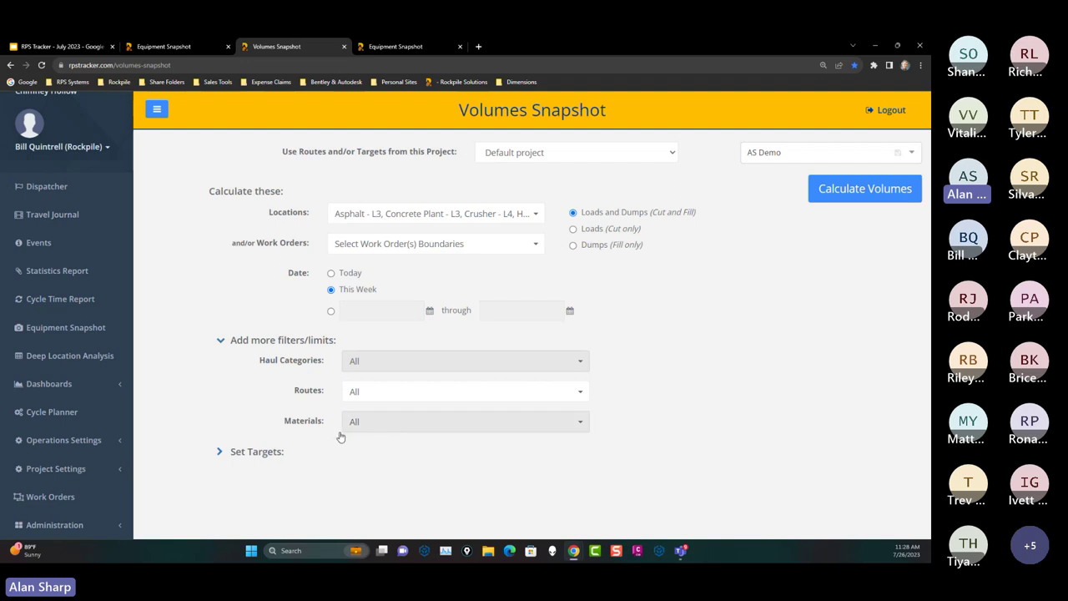
pyautogui.click(220, 451)
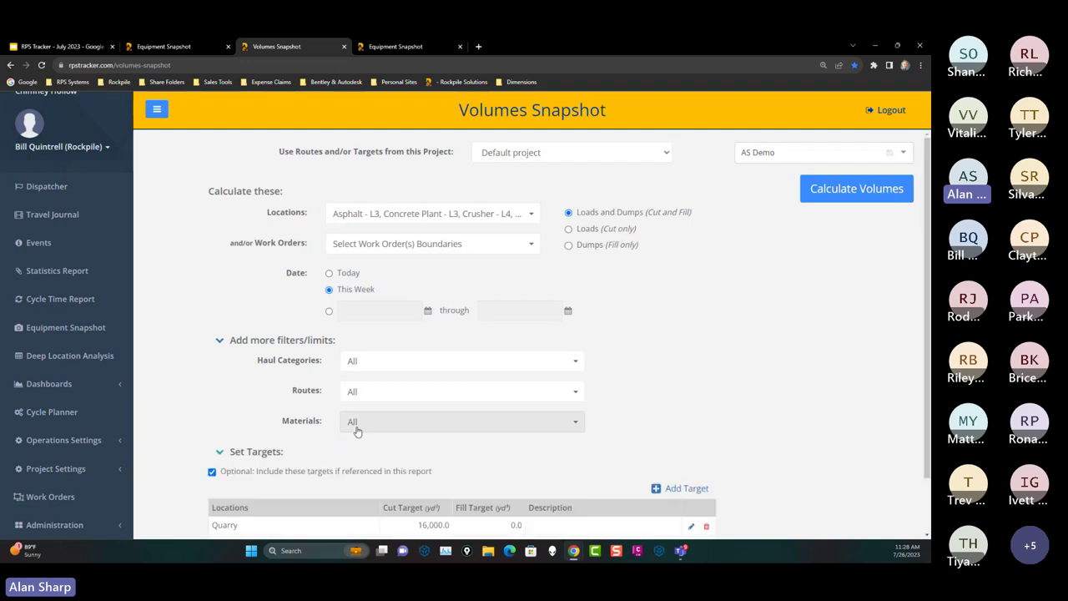
pyautogui.scroll(-2, 534, 453)
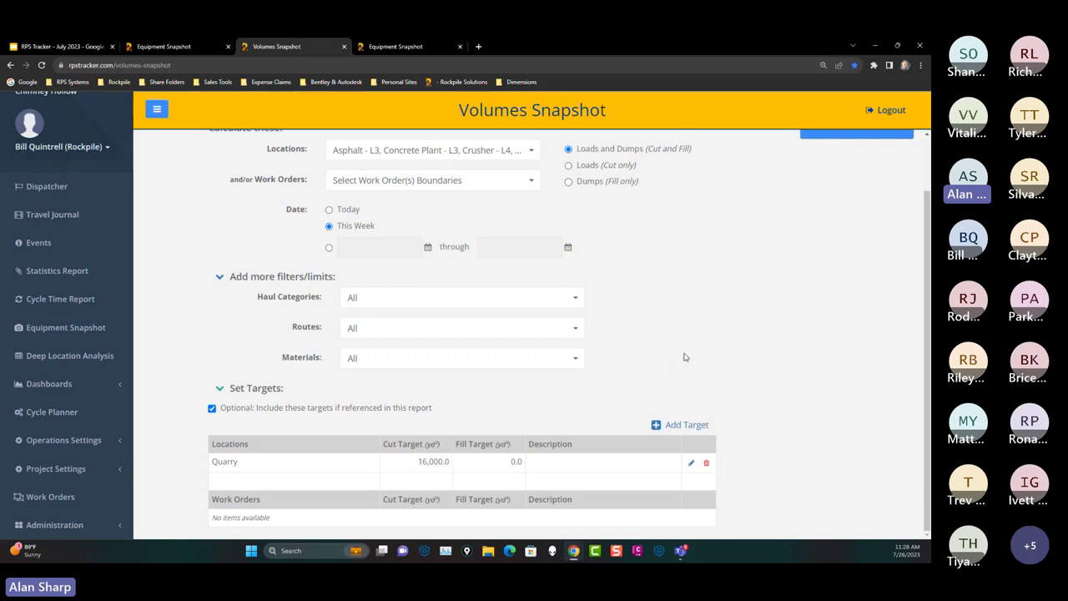
pyautogui.scroll(1, 859, 263)
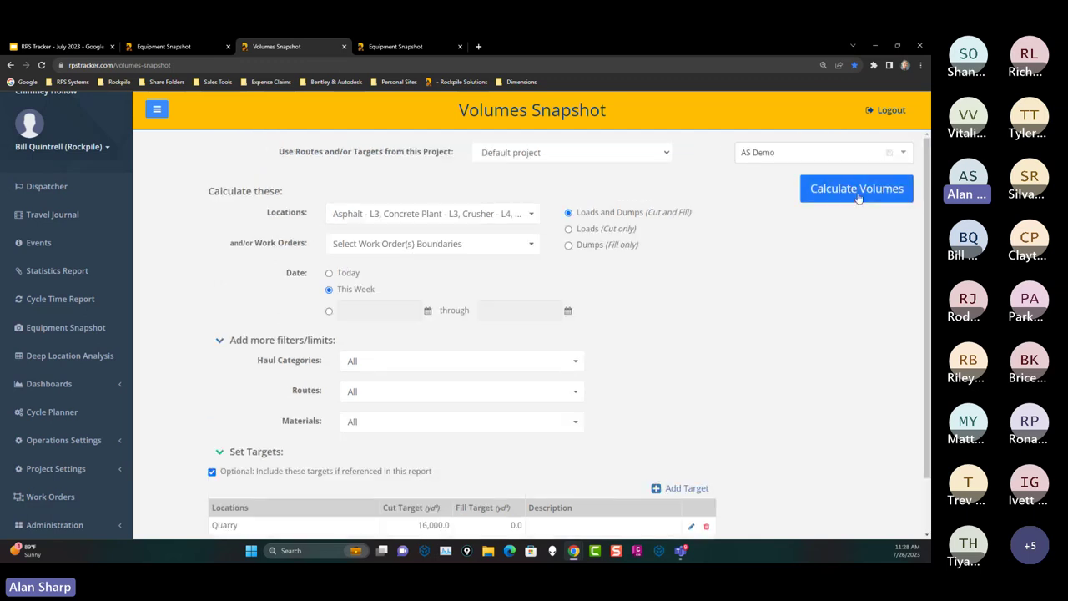
# Step: Calculate this week's volumes as 3D columns and show the Quarry column's cut/fill popup
pyautogui.click(857, 190)
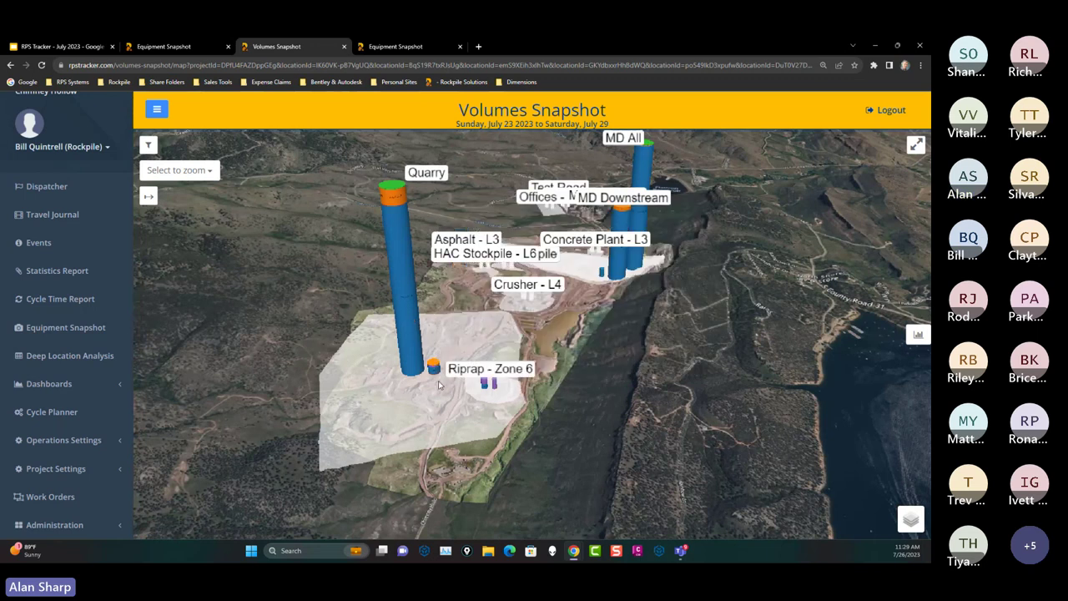
pyautogui.moveTo(386, 198)
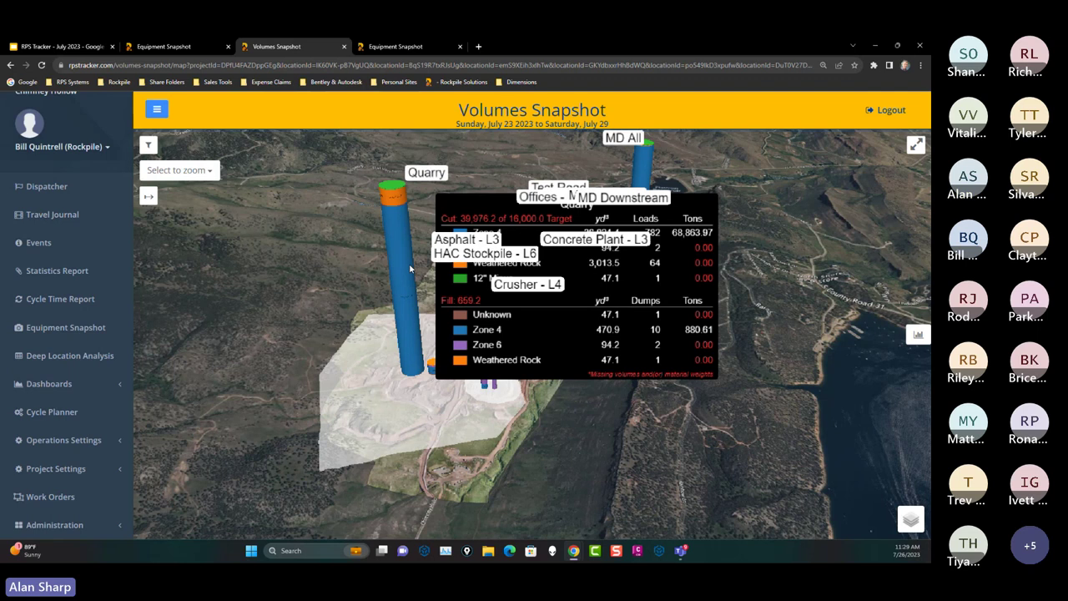
pyautogui.scroll(3, 408, 263)
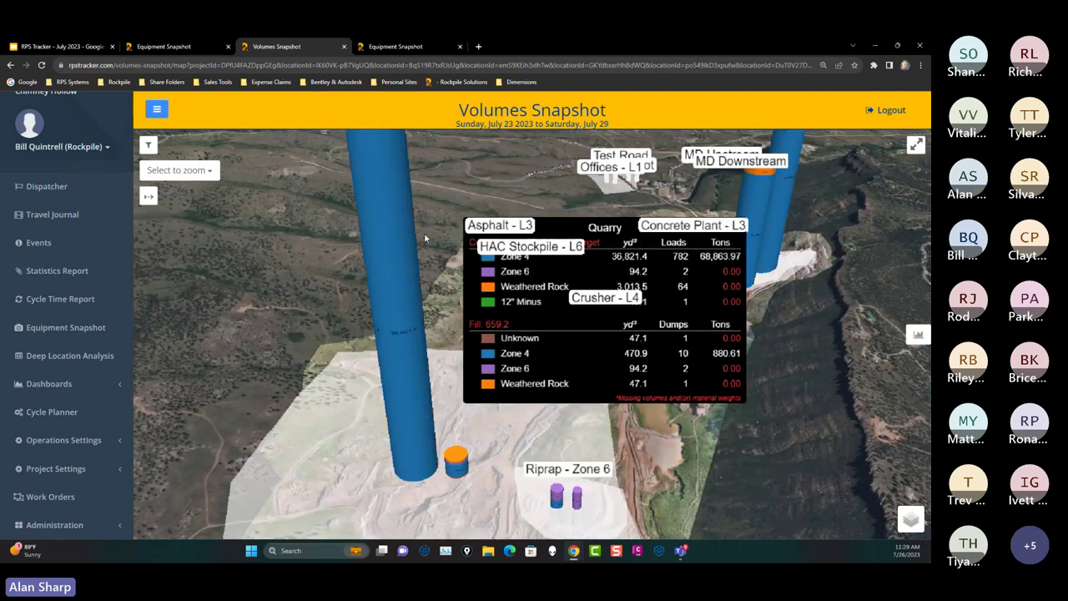
pyautogui.scroll(-5, 424, 239)
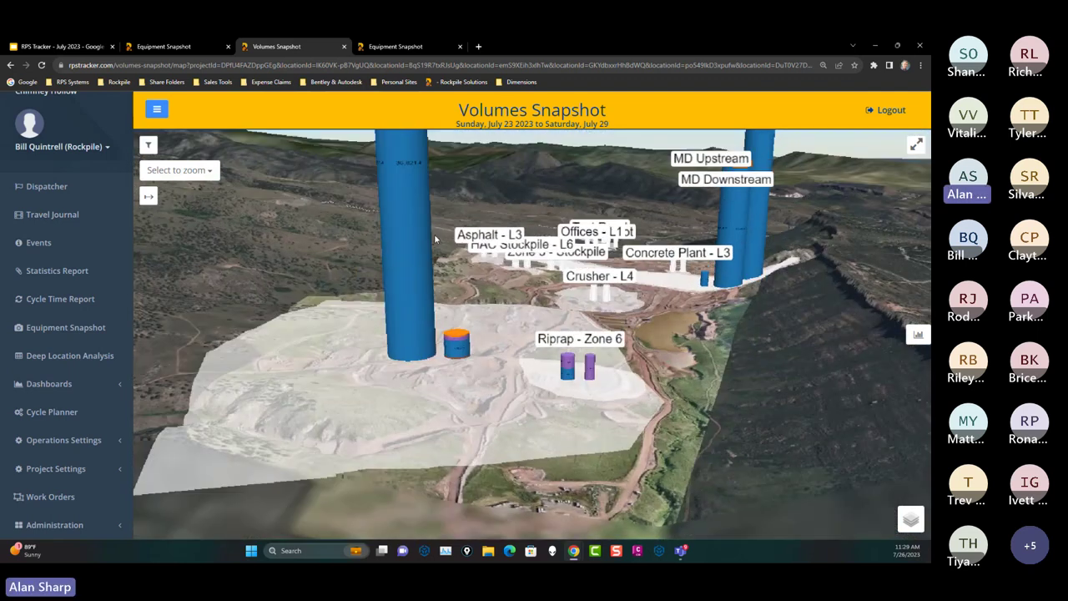
pyautogui.scroll(-3, 435, 239)
pyautogui.scroll(-3, 496, 246)
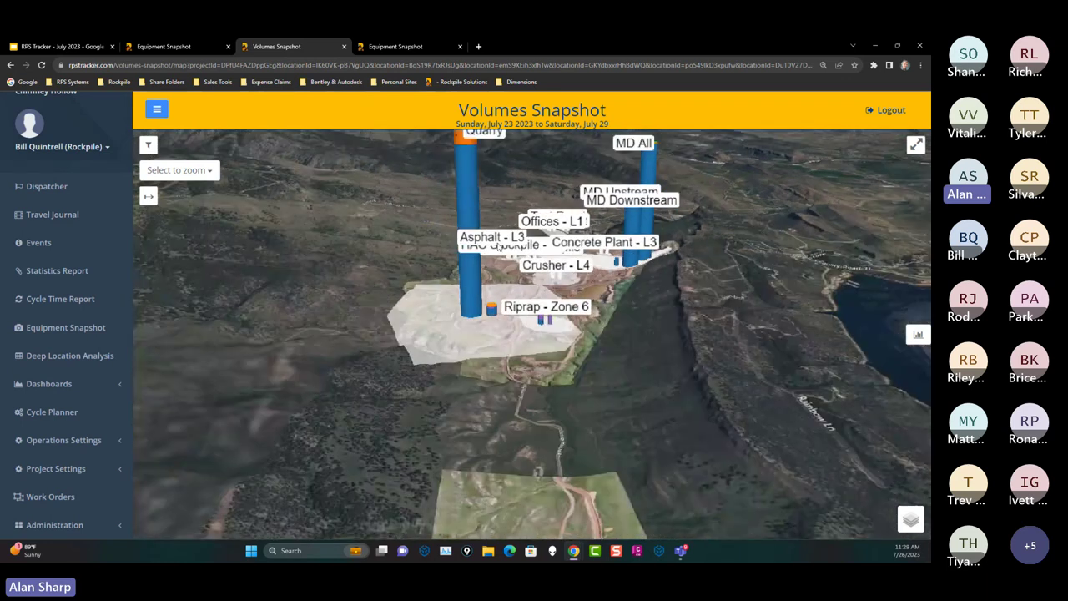
pyautogui.click(470, 191)
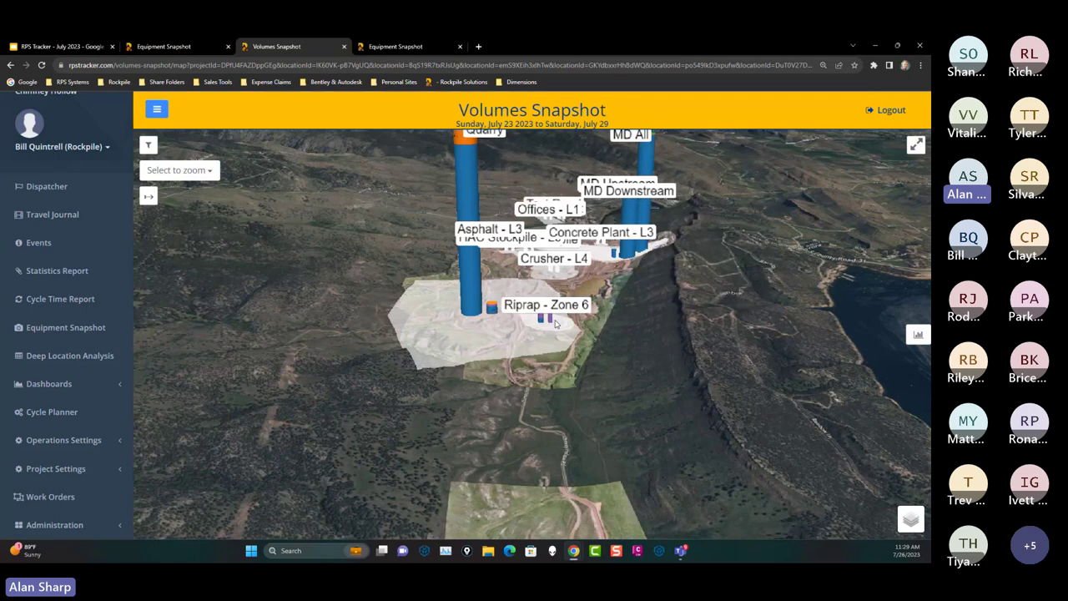
pyautogui.moveTo(552, 322)
# Step: Tilt the 3D map and read the MD Upstream and MD All cut/fill popups
pyautogui.moveTo(646, 284); pyautogui.dragTo(629, 354)
pyautogui.scroll(-5, 624, 347)
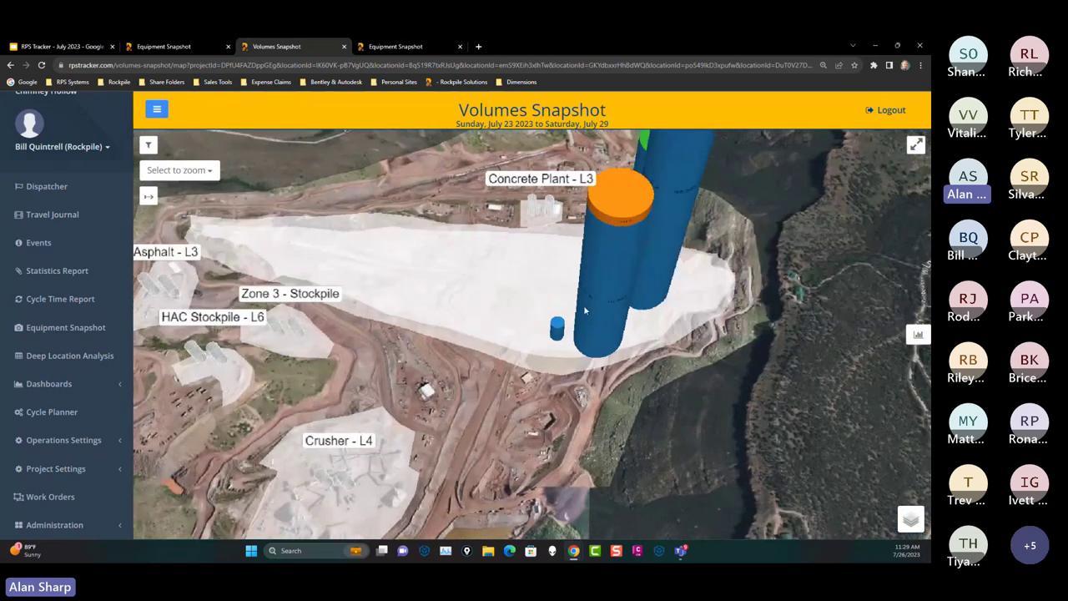
pyautogui.moveTo(606, 202)
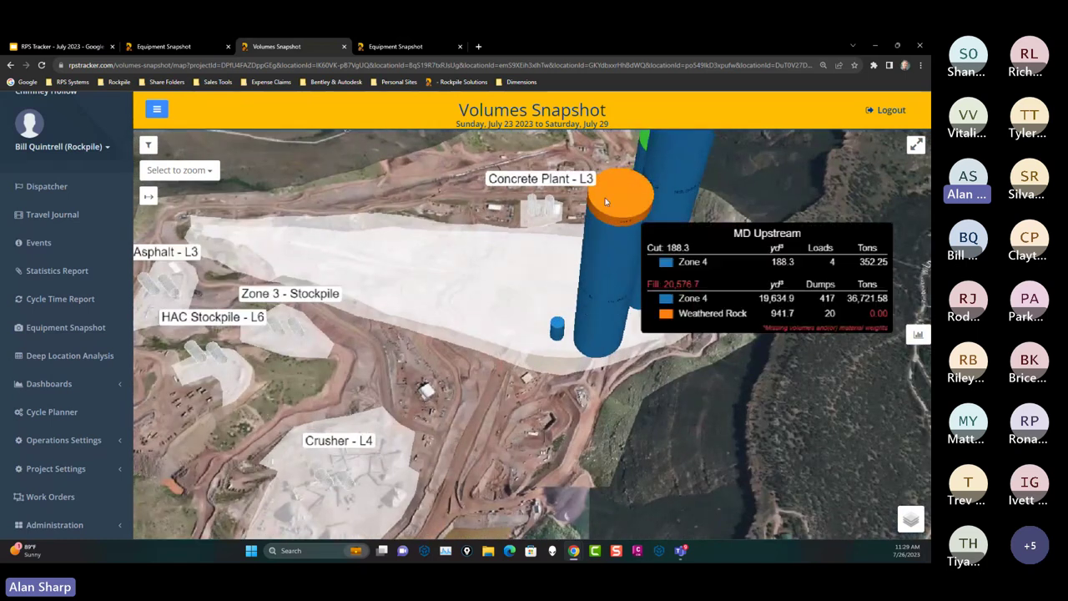
pyautogui.moveTo(614, 210); pyautogui.dragTo(618, 286)
pyautogui.moveTo(618, 286)
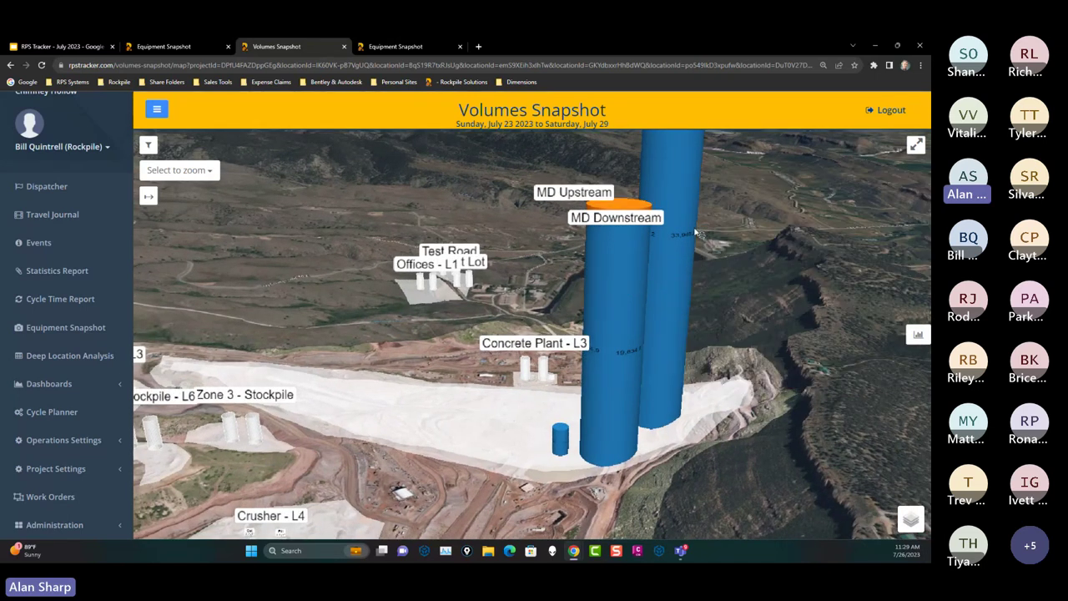
pyautogui.moveTo(618, 234)
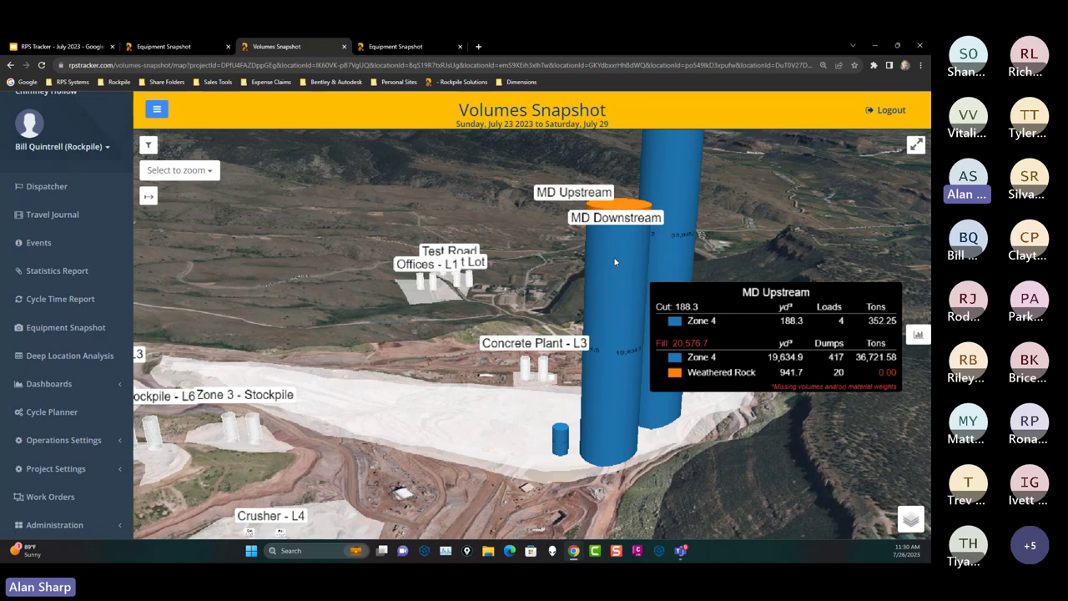
pyautogui.moveTo(661, 264)
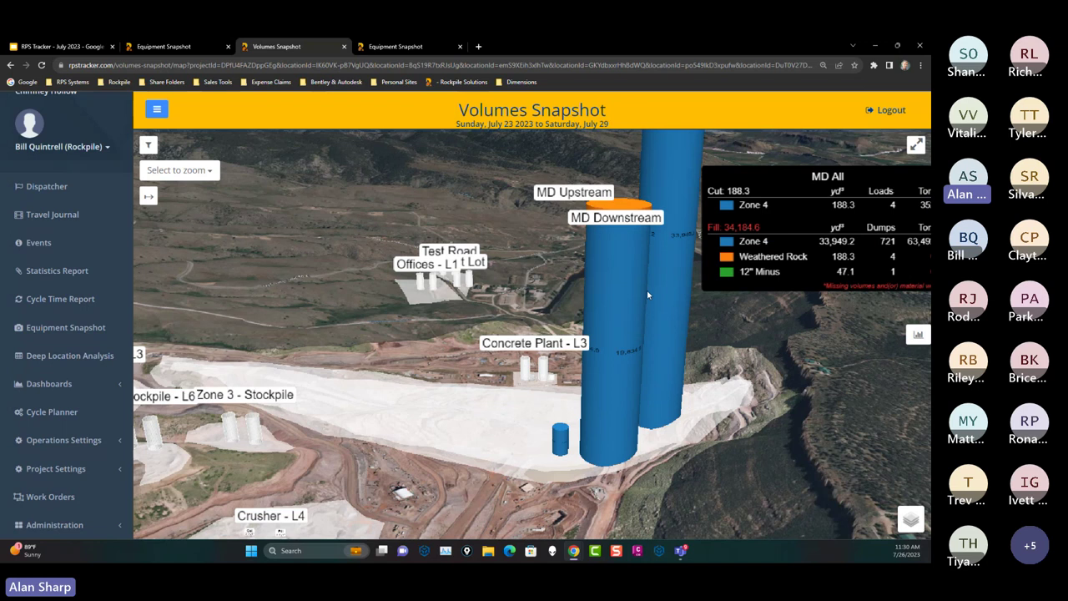
# Step: Zoom out to see every site's columns, with Quarry towering over MD All and Riprap - Zone 6
pyautogui.scroll(-5, 647, 289)
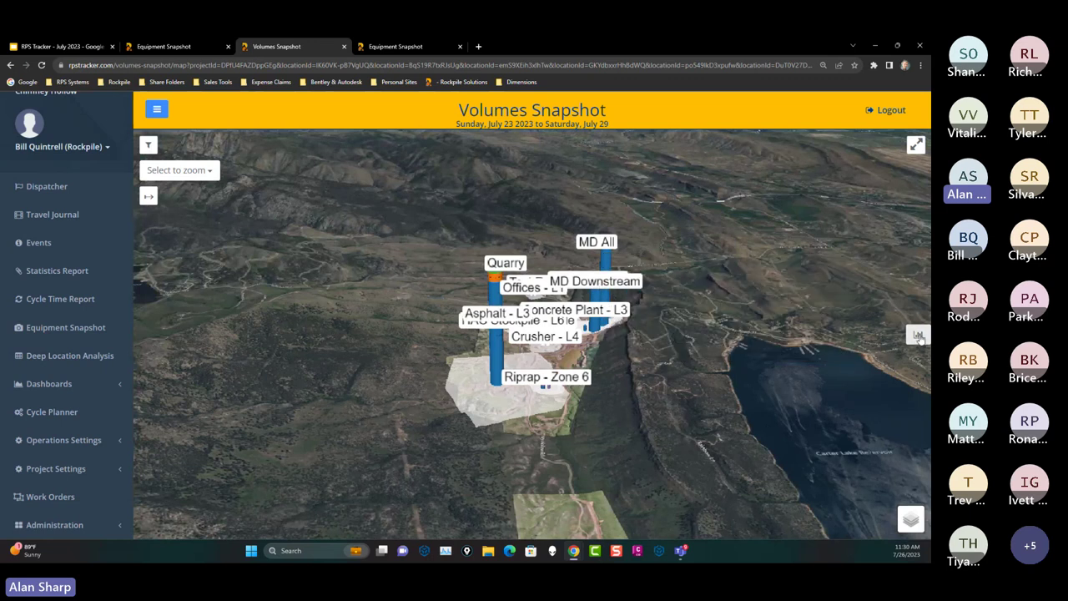
pyautogui.moveTo(499, 286)
pyautogui.scroll(3, 600, 354)
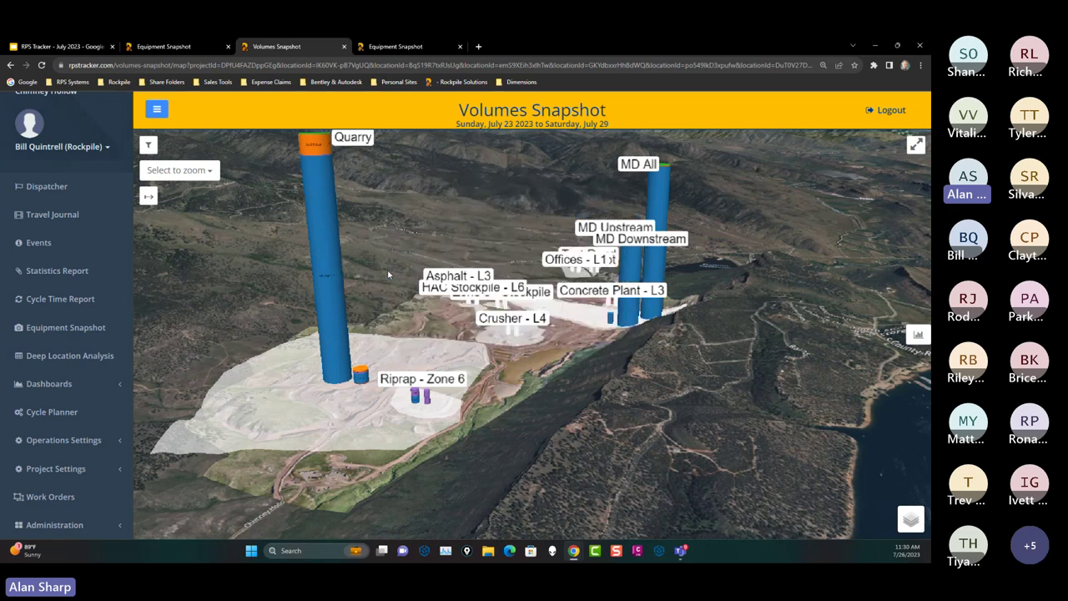
# Step: Show the Totals panel: 40,164.5 yd³ cut and 37,810.2 yd³ fill broken down by material
pyautogui.click(917, 334)
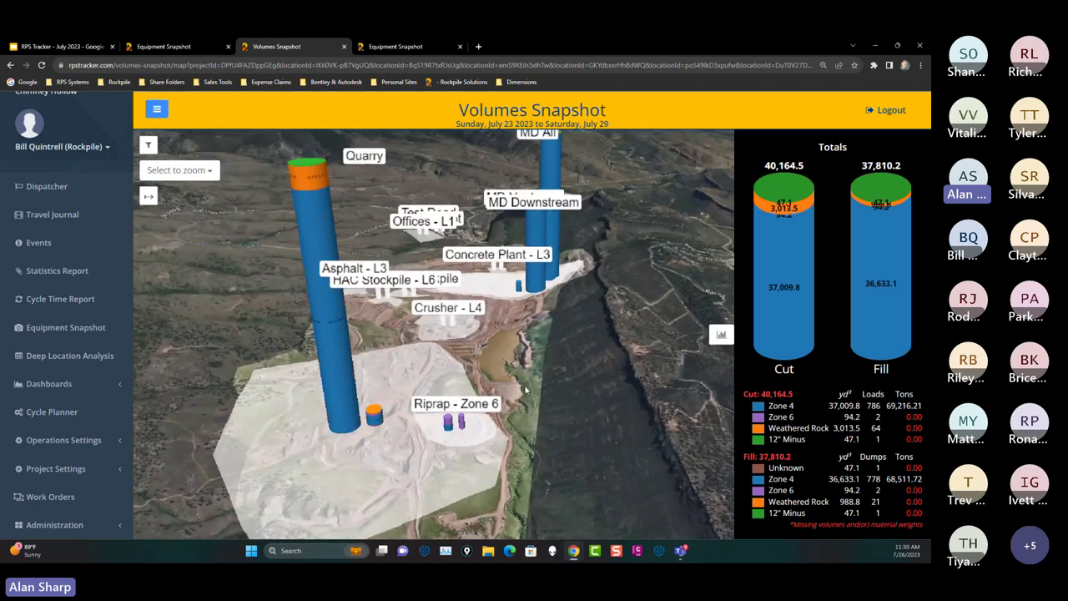
pyautogui.scroll(-2, 525, 389)
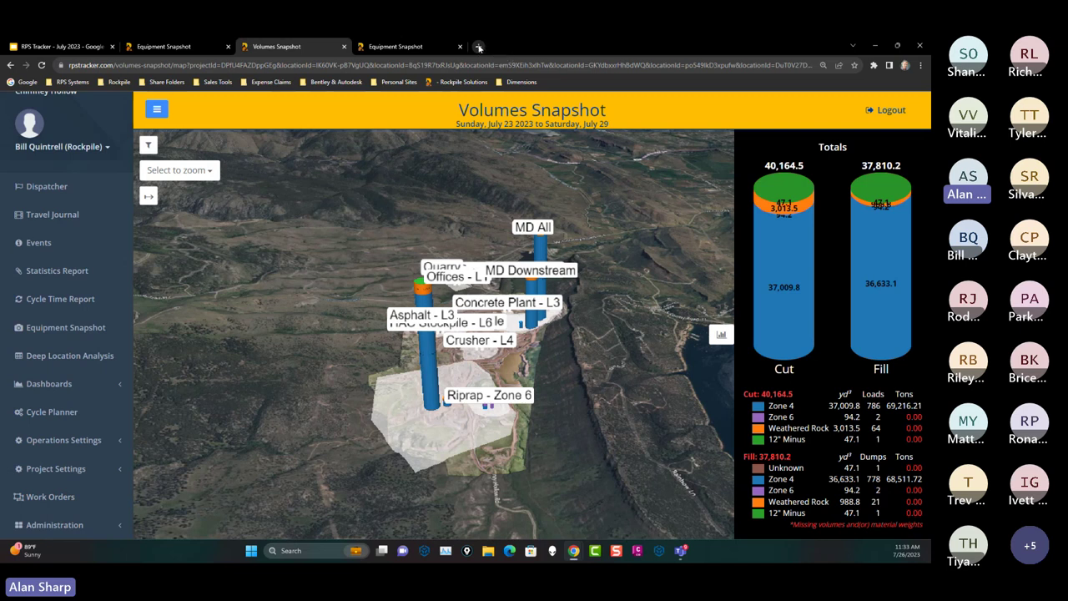
pyautogui.click(479, 47)
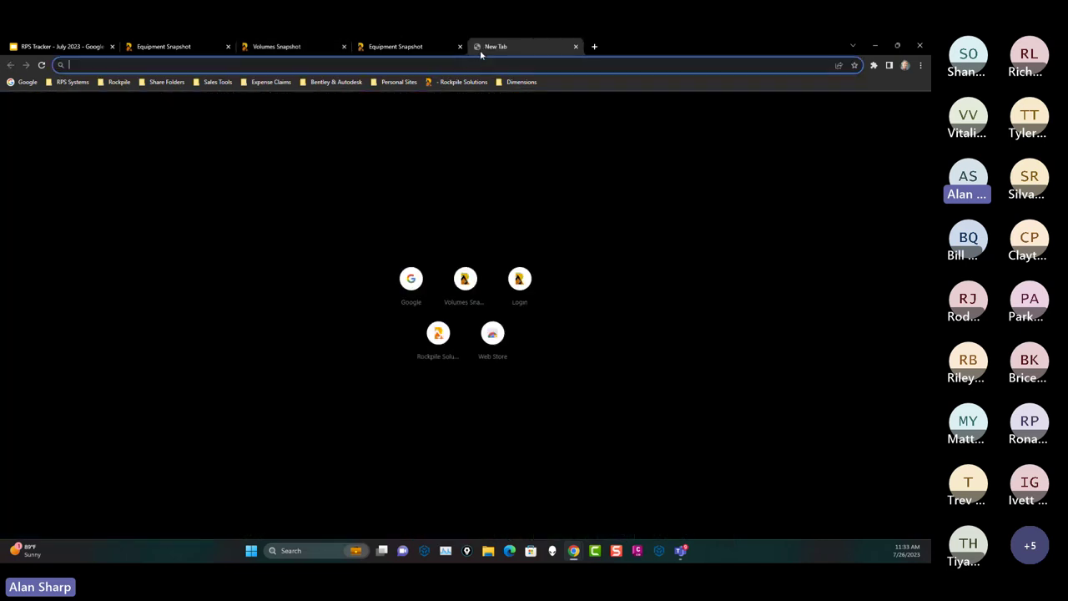
# Step: Go to test.rpstracker.com in the new tab and sign in, dismissing the breach warning
pyautogui.click(122, 65)
pyautogui.write('test')
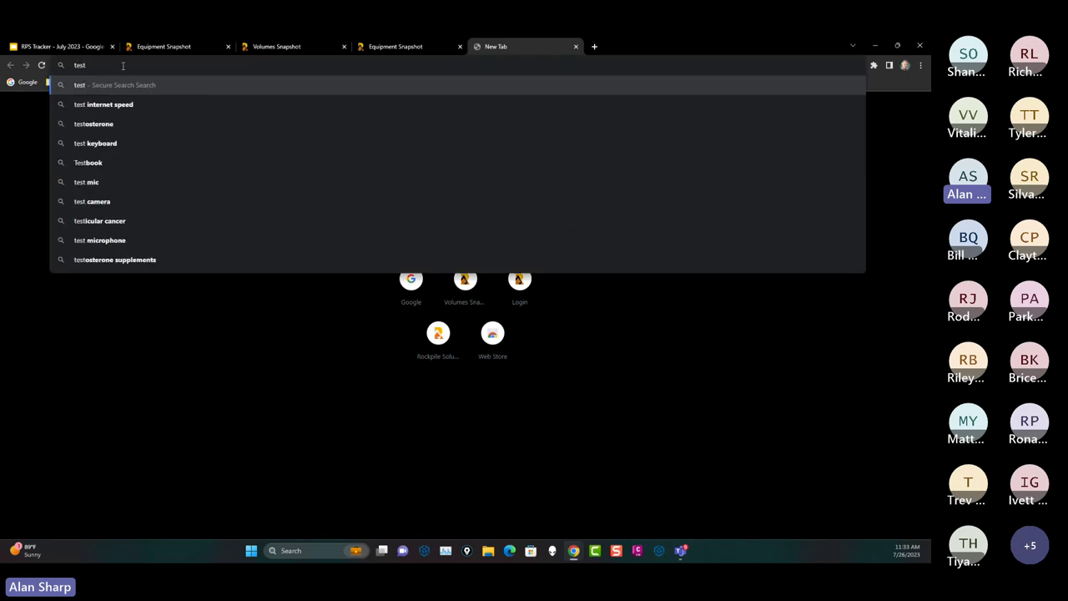
pyautogui.write('.')
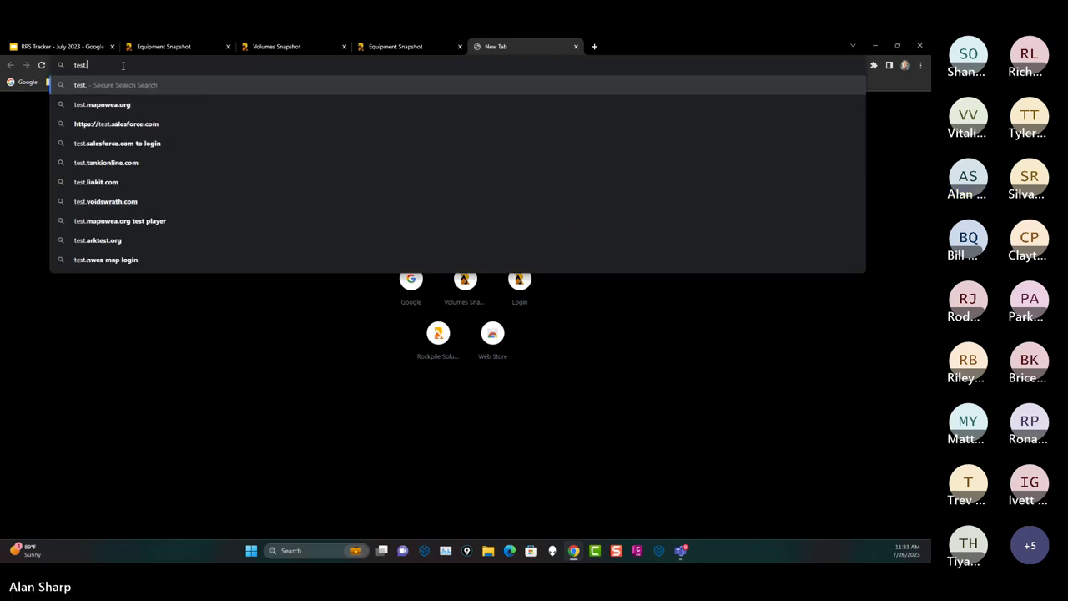
pyautogui.write('rpstracke')
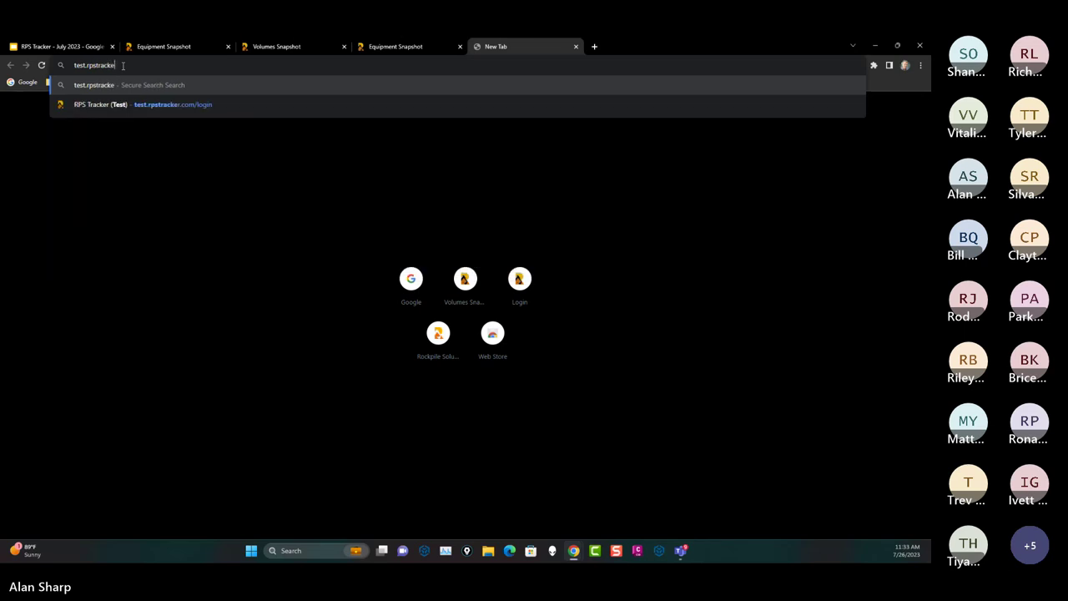
pyautogui.write('r.co')
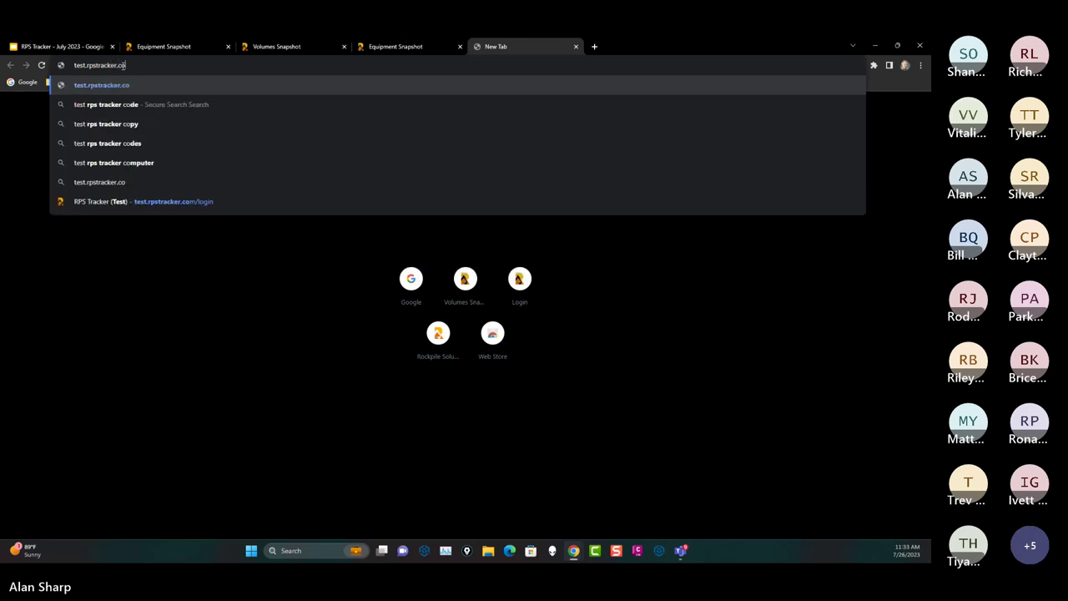
pyautogui.write('m')
pyautogui.press('Return')
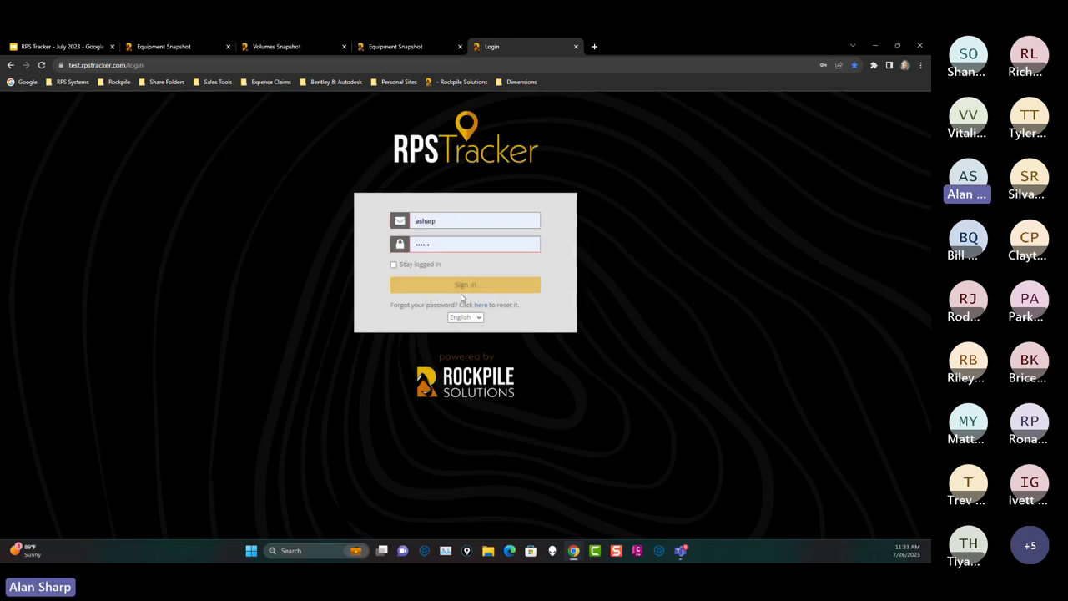
pyautogui.click(469, 284)
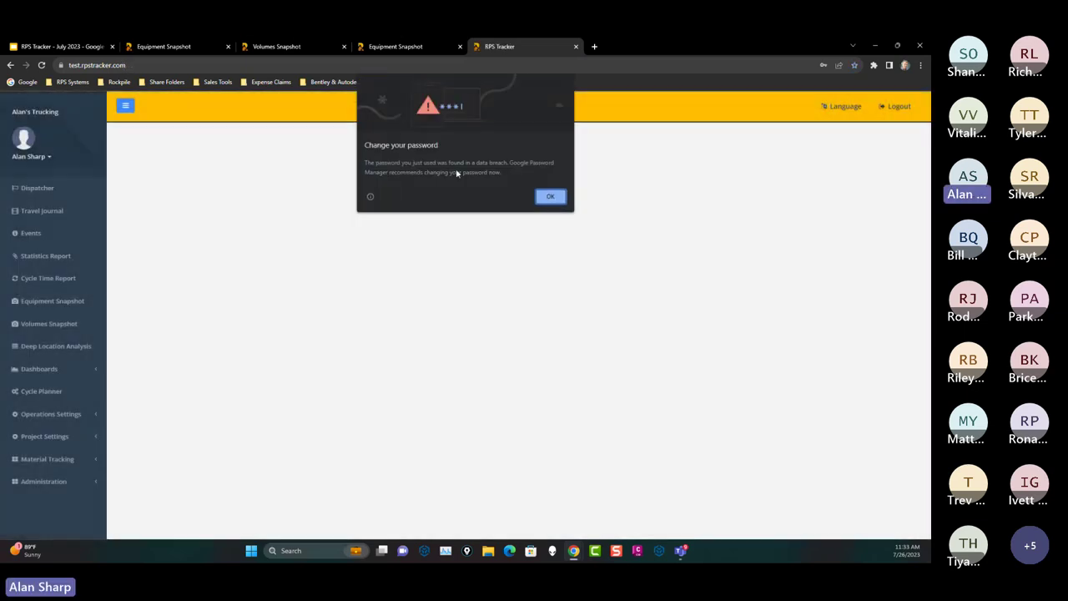
pyautogui.click(549, 195)
# Step: Log out and sign in as the other BQ Construction user, declining the password prompts
pyautogui.click(900, 106)
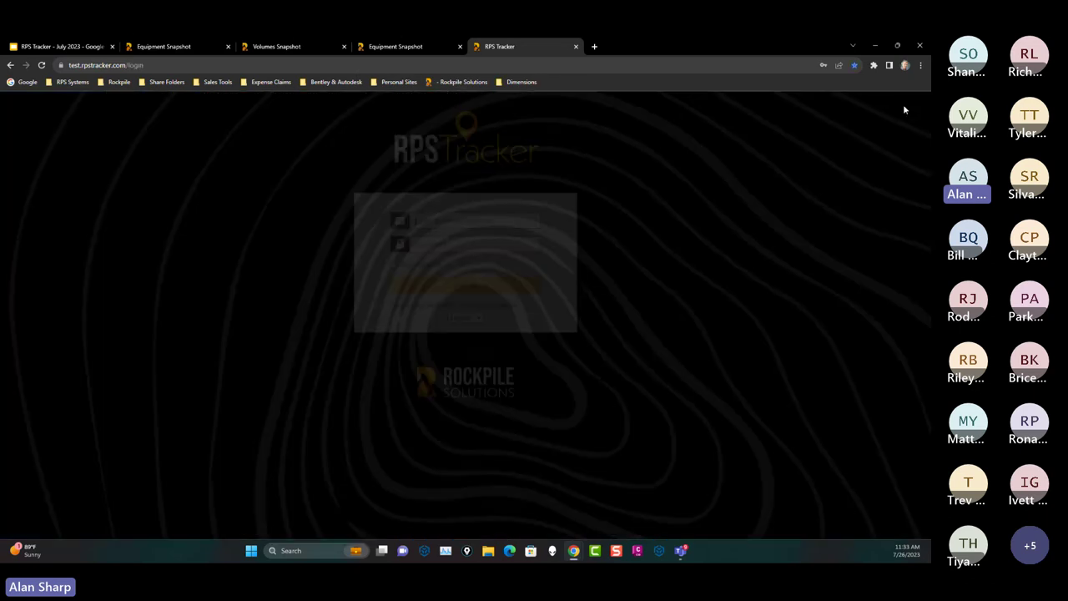
pyautogui.click(510, 224)
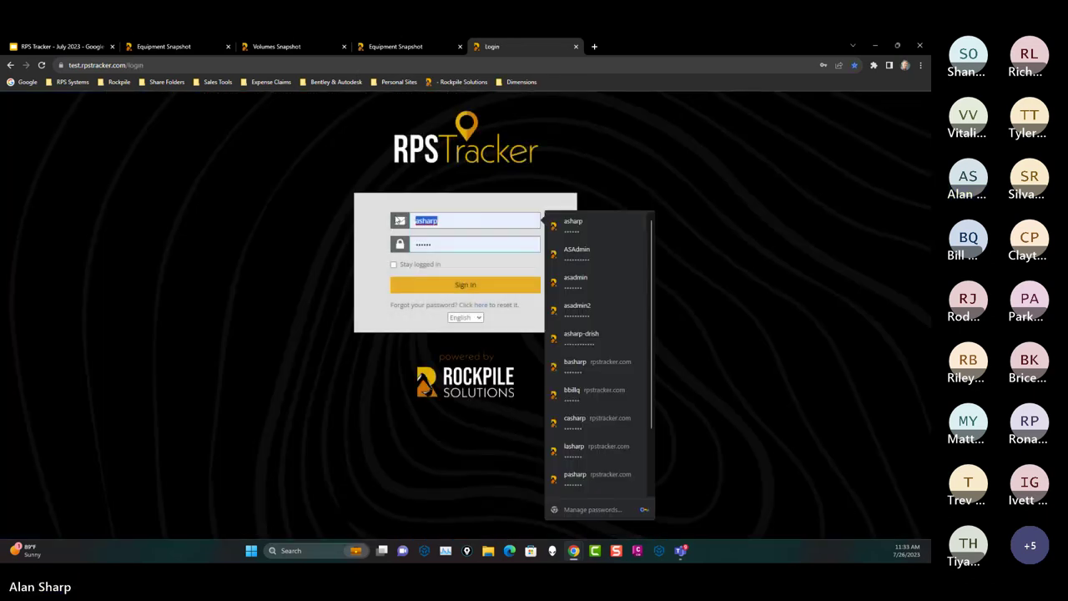
pyautogui.write('billq')
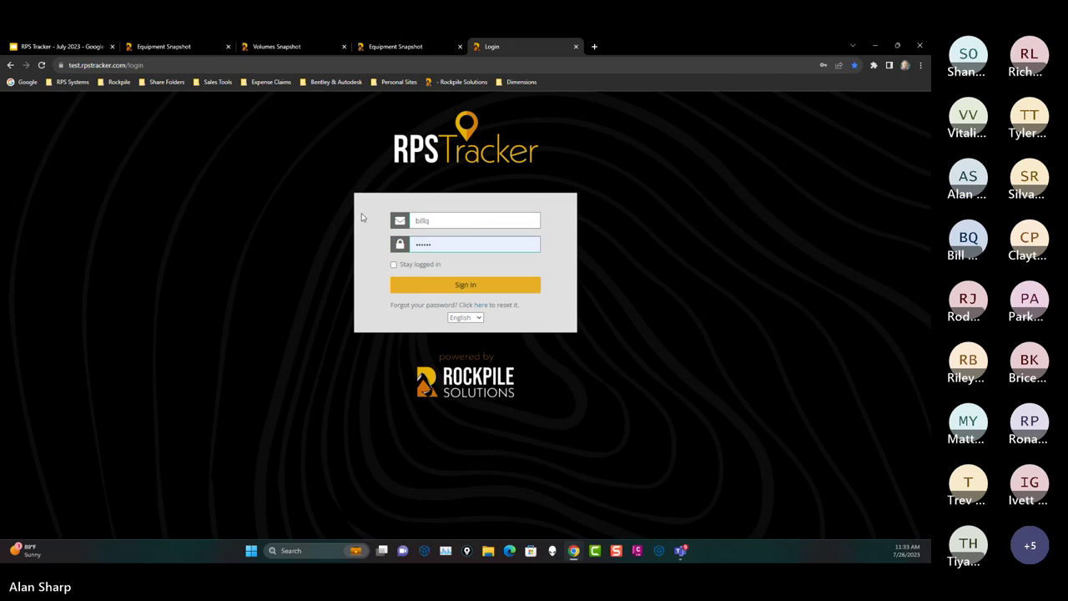
pyautogui.doubleClick(458, 245)
pyautogui.write('pas')
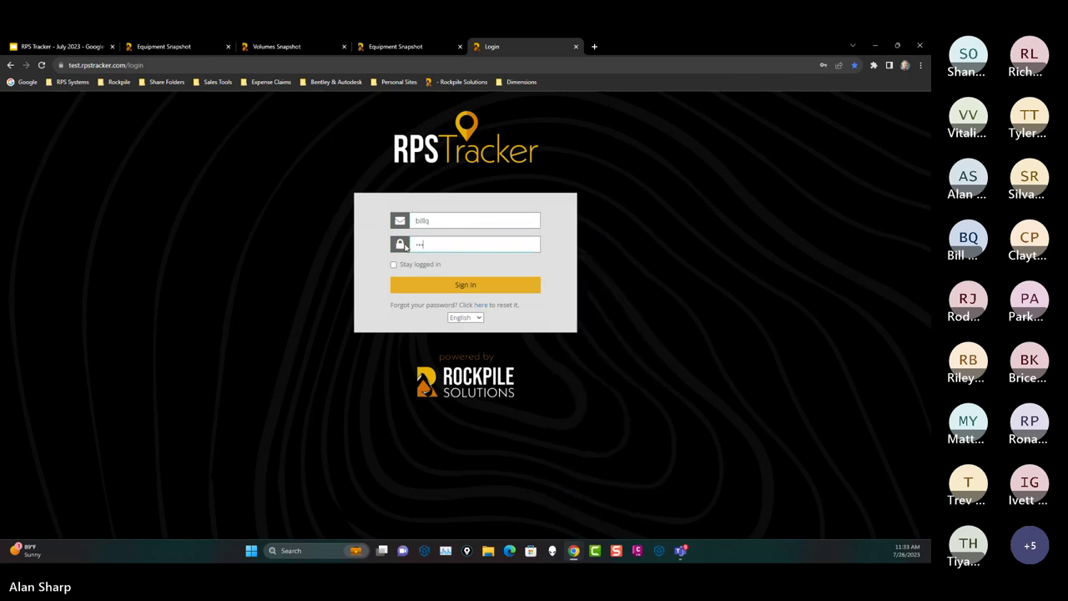
pyautogui.click(484, 286)
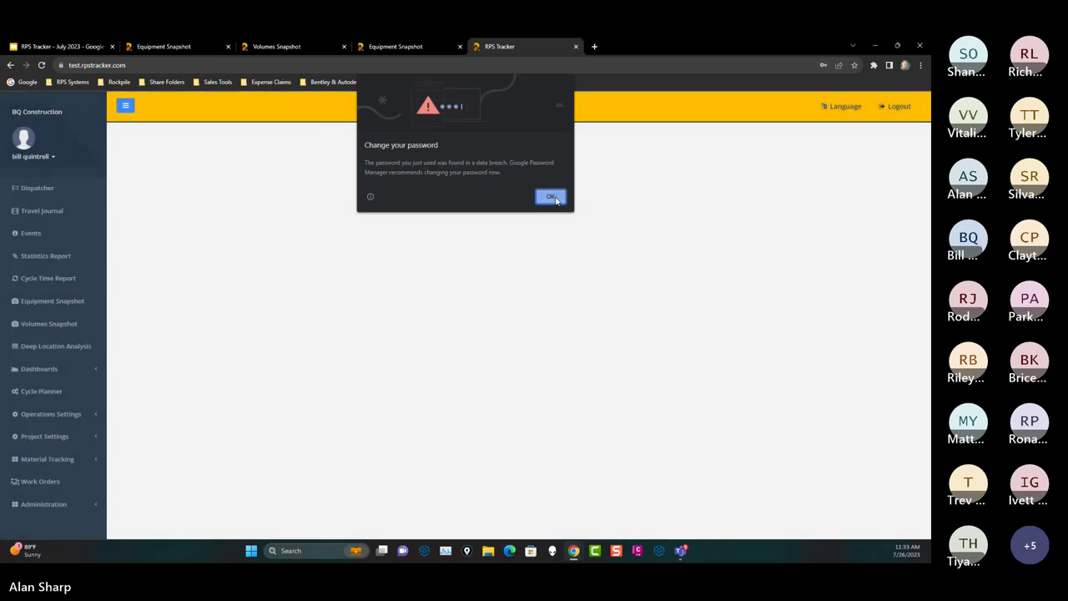
pyautogui.click(550, 196)
pyautogui.click(835, 206)
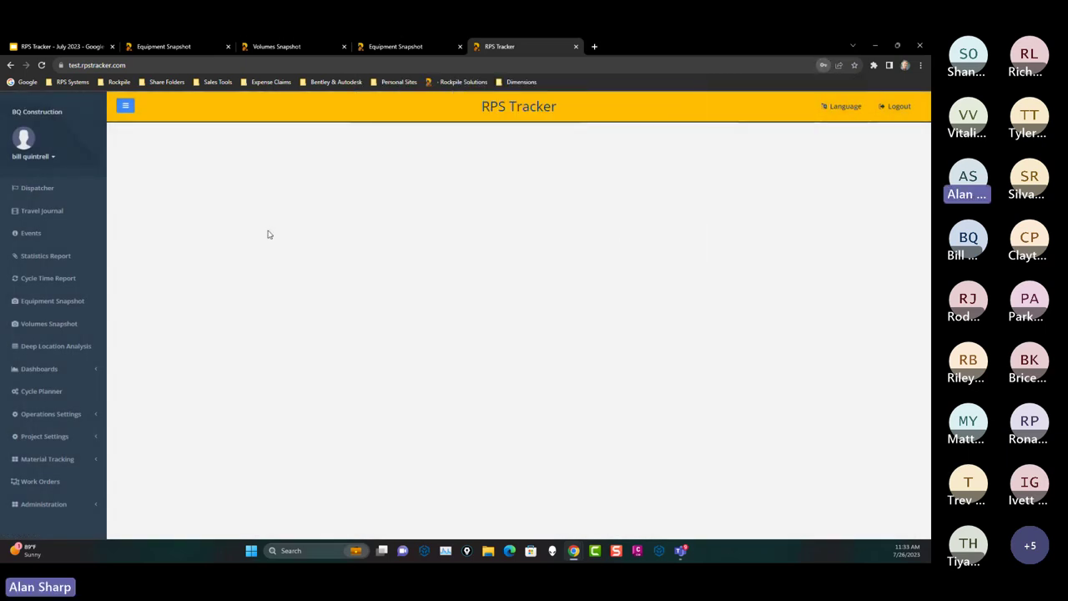
pyautogui.click(37, 484)
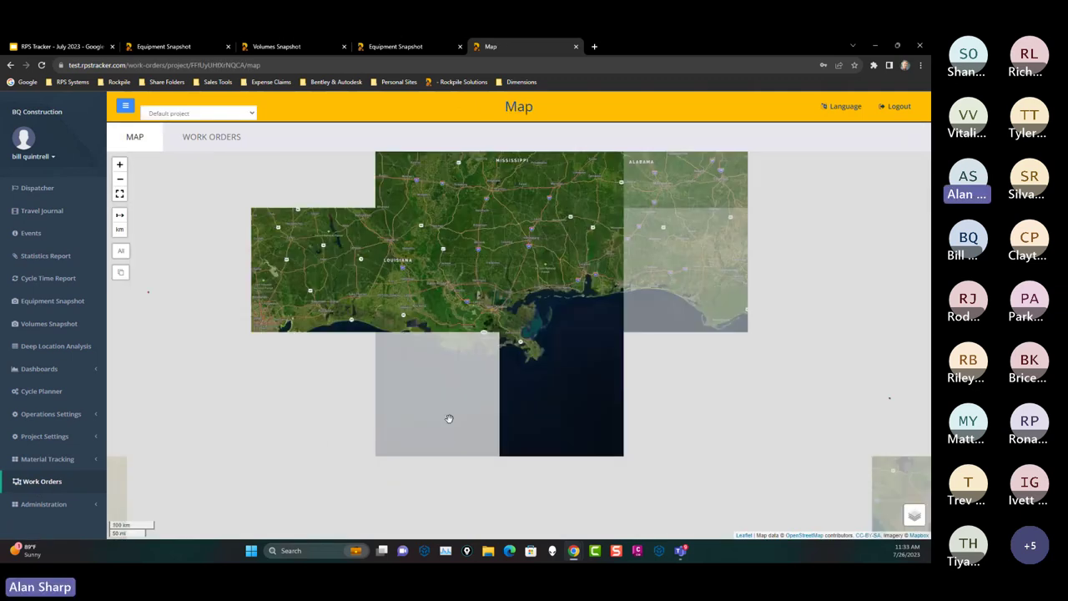
pyautogui.scroll(-1, 558, 359)
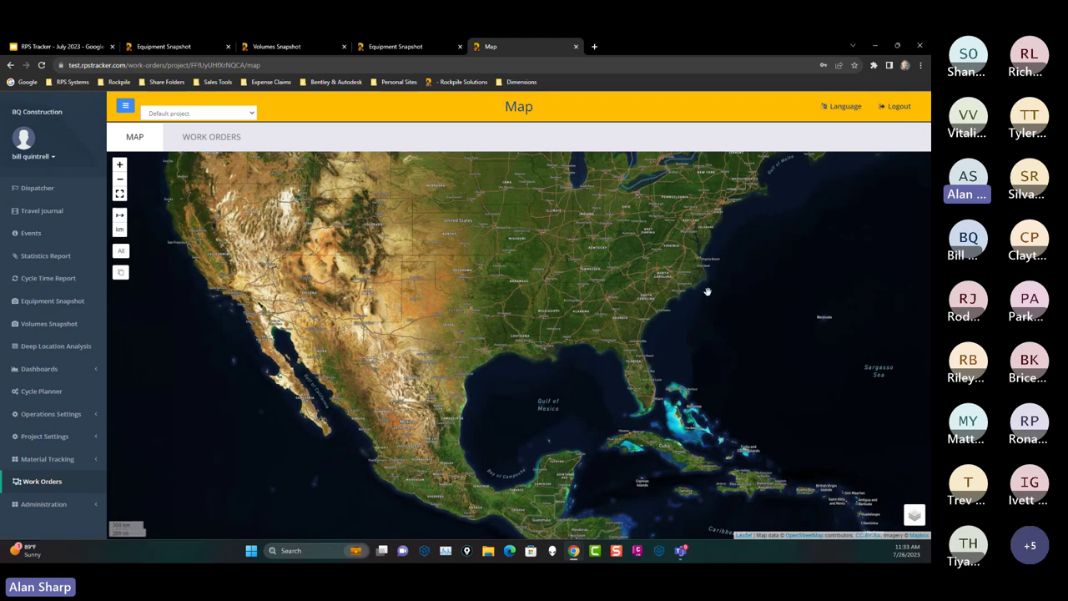
pyautogui.scroll(-1, 582, 309)
pyautogui.moveTo(581, 309); pyautogui.dragTo(566, 392)
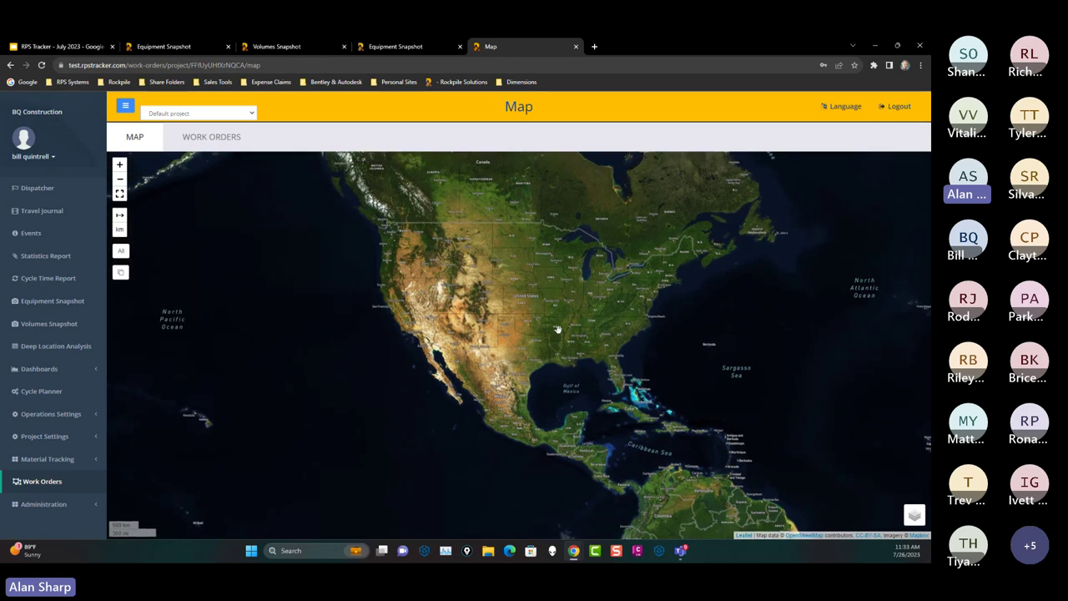
pyautogui.scroll(10, 557, 329)
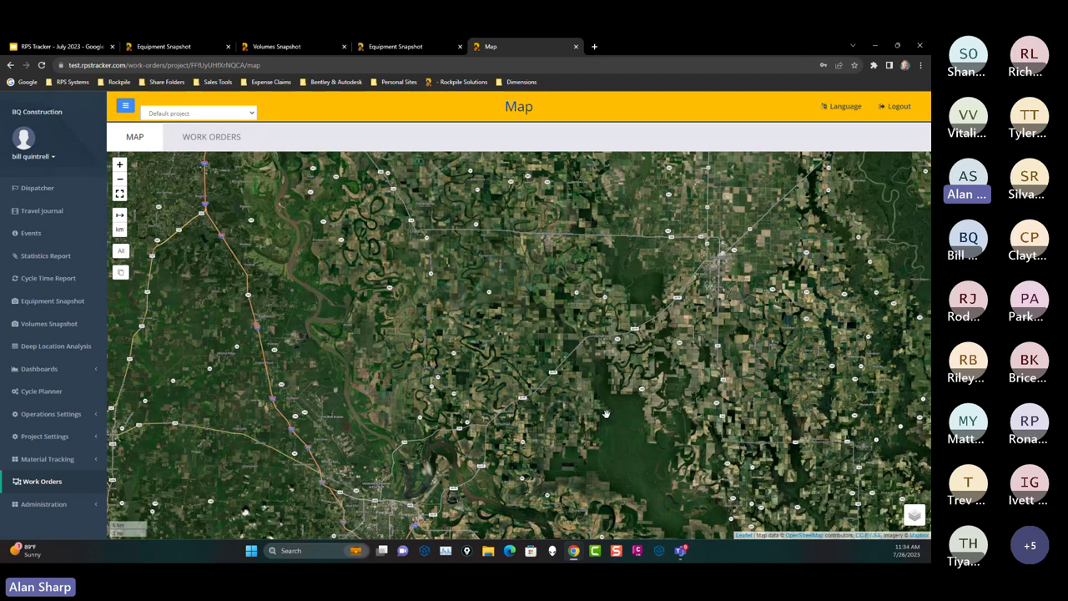
pyautogui.moveTo(606, 414); pyautogui.dragTo(613, 349)
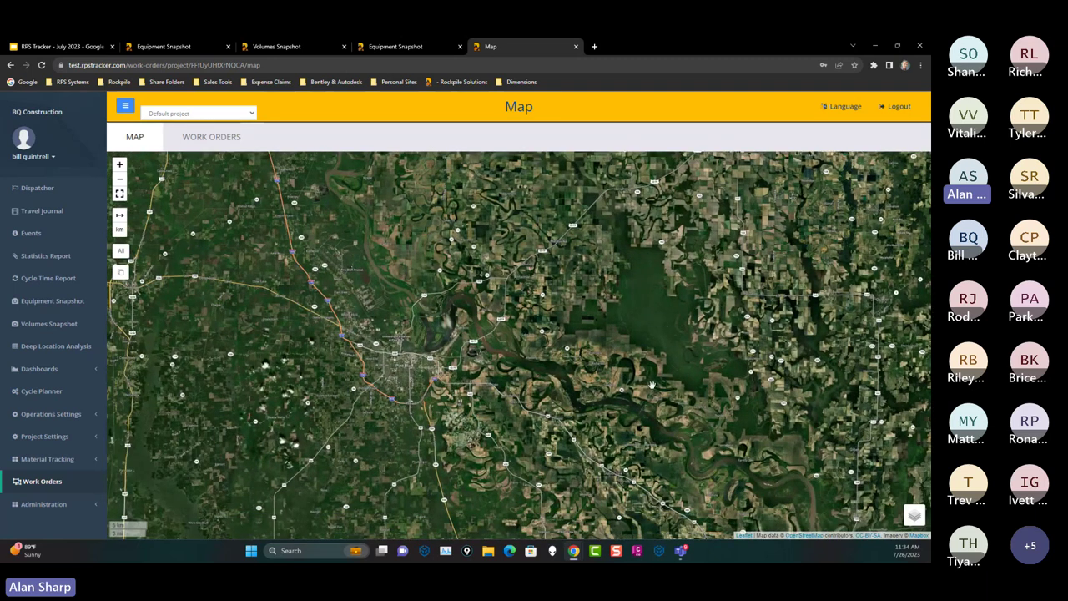
pyautogui.moveTo(914, 515)
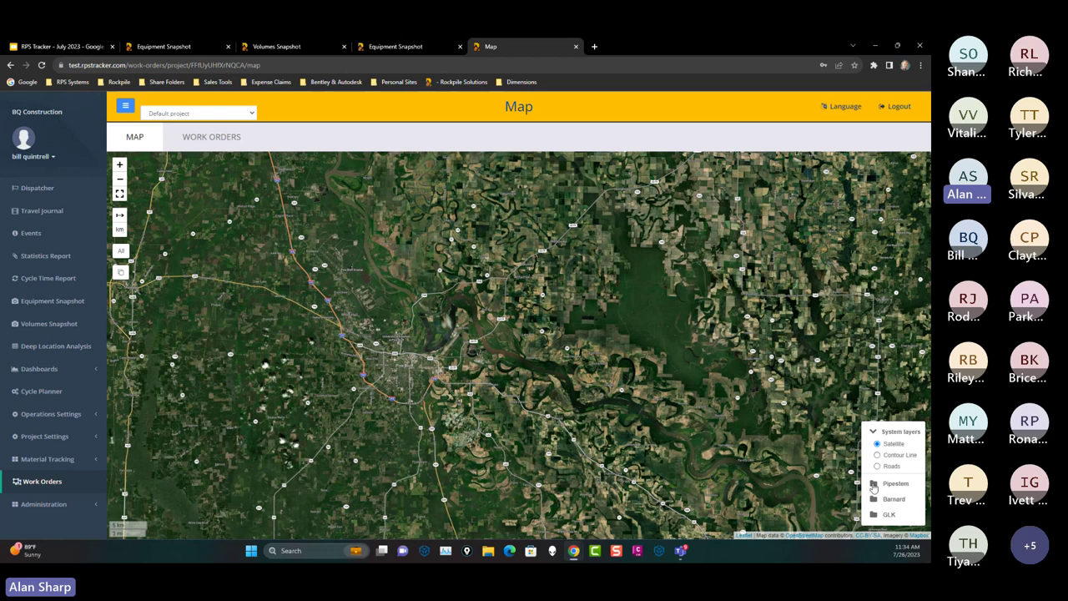
pyautogui.click(872, 486)
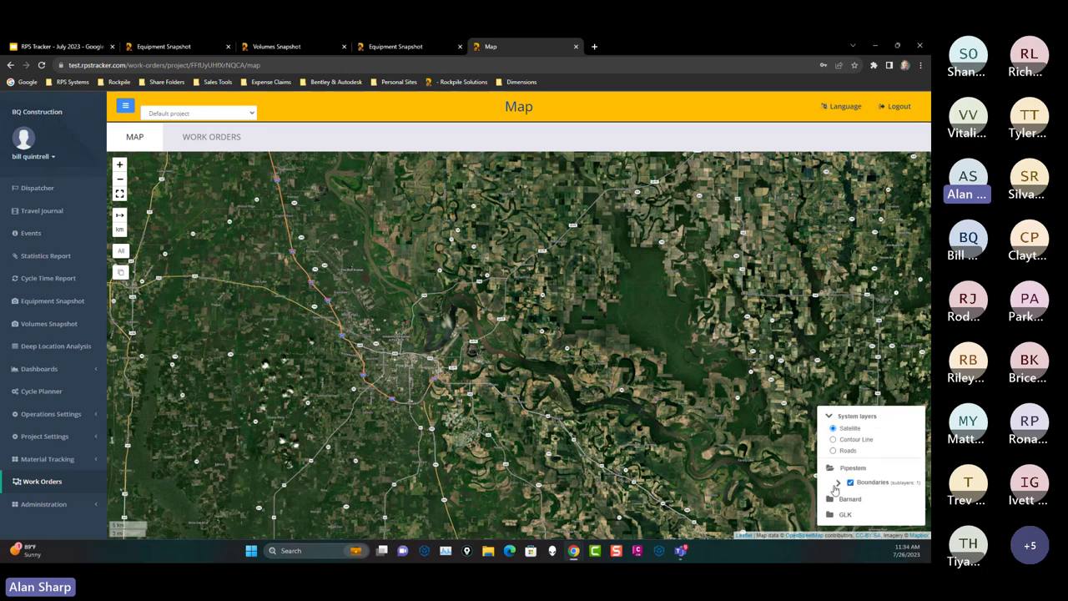
pyautogui.click(839, 487)
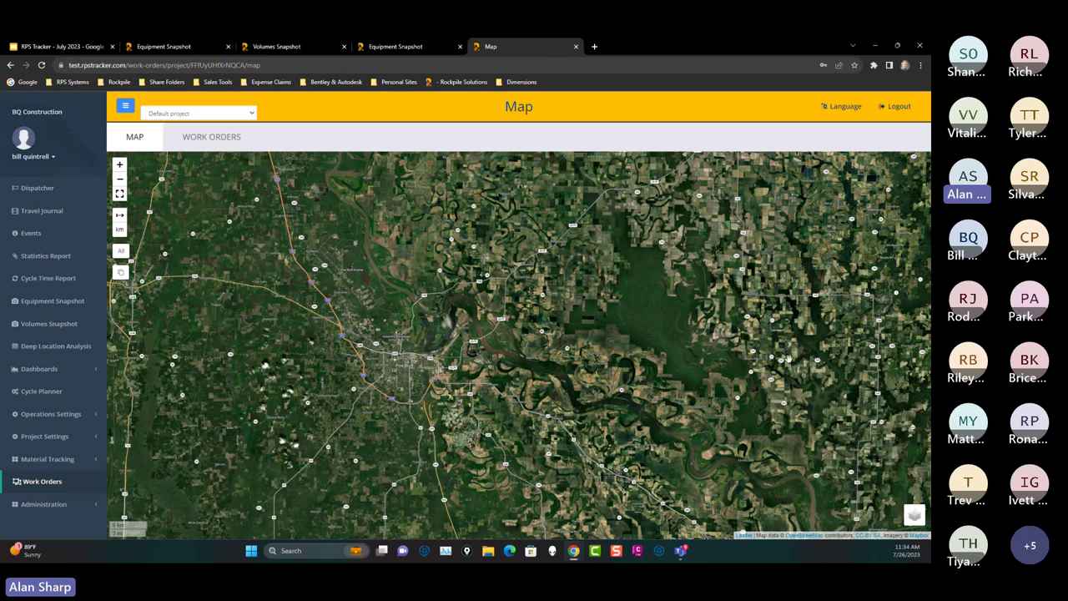
# Step: Open work order EW-0000029 from the Work Orders list
pyautogui.click(211, 137)
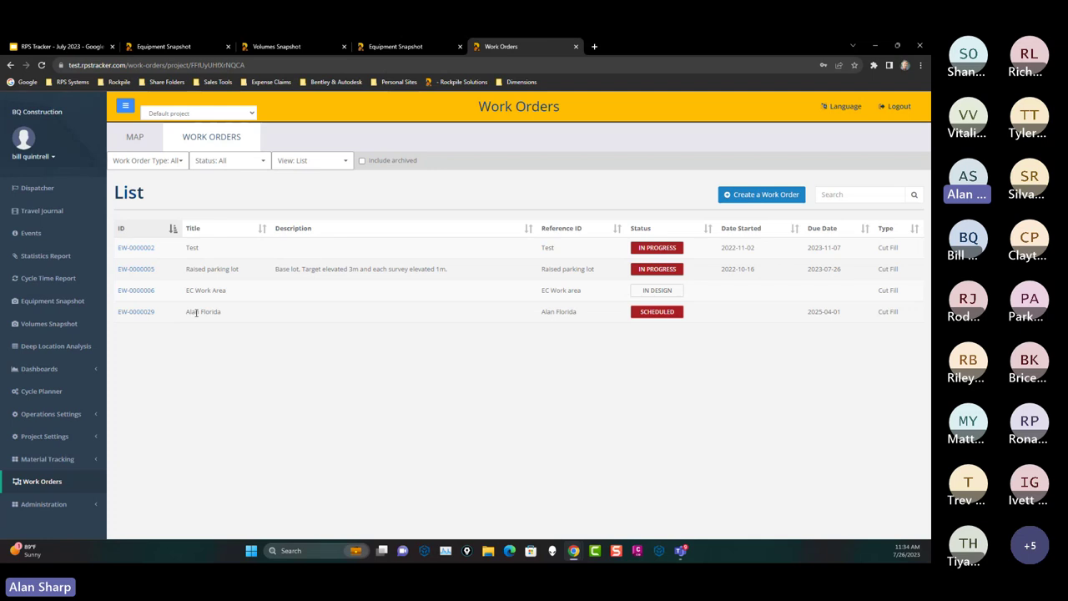
pyautogui.click(139, 312)
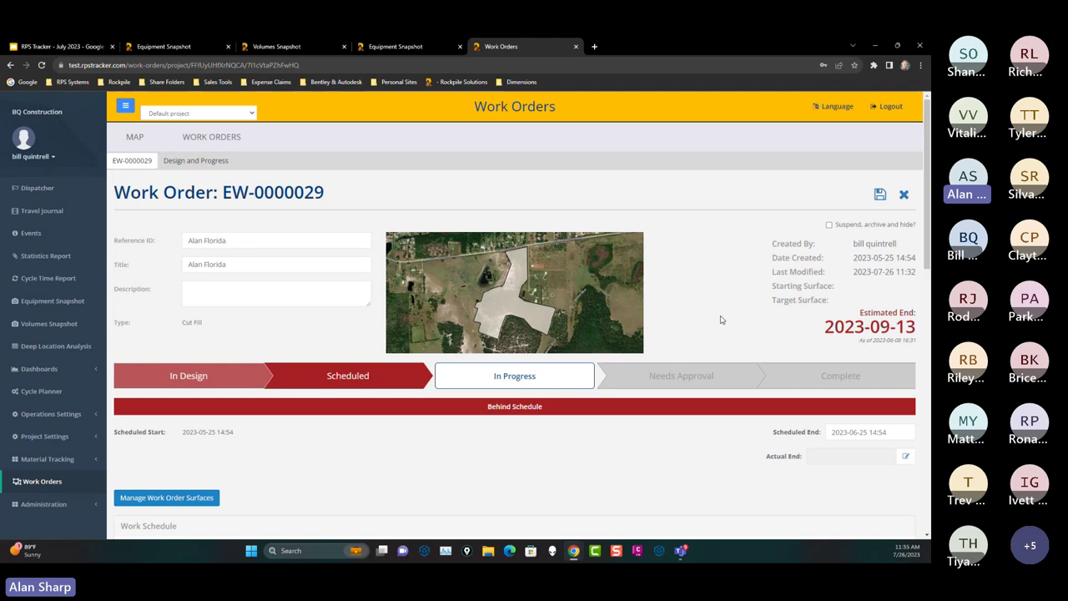
# Step: Scroll EW-0000029's page down to its Work Schedule and production rate estimates
pyautogui.scroll(-1, 721, 305)
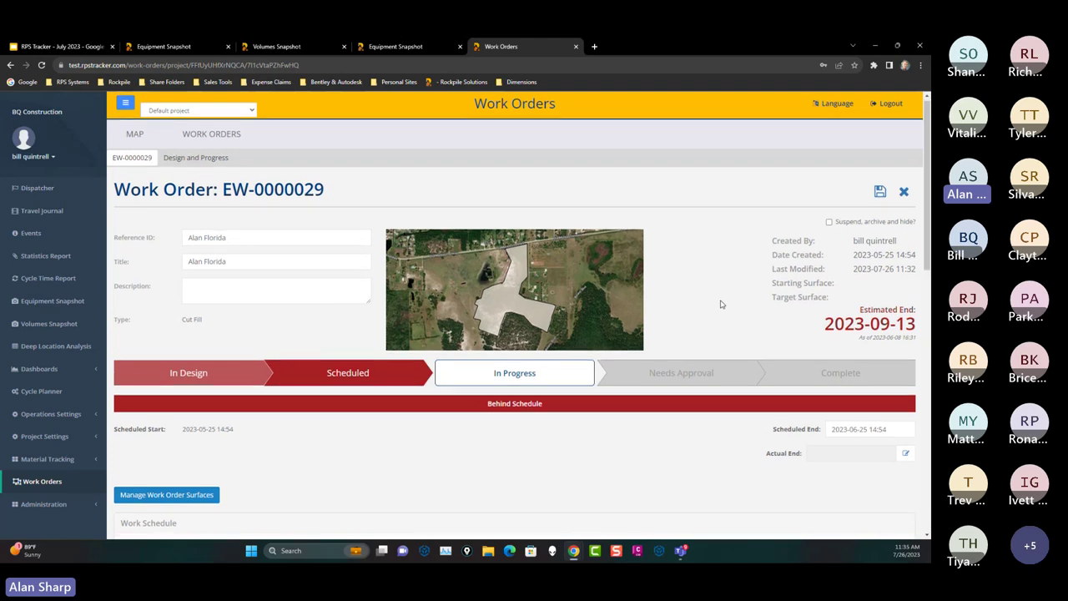
pyautogui.scroll(-5, 722, 305)
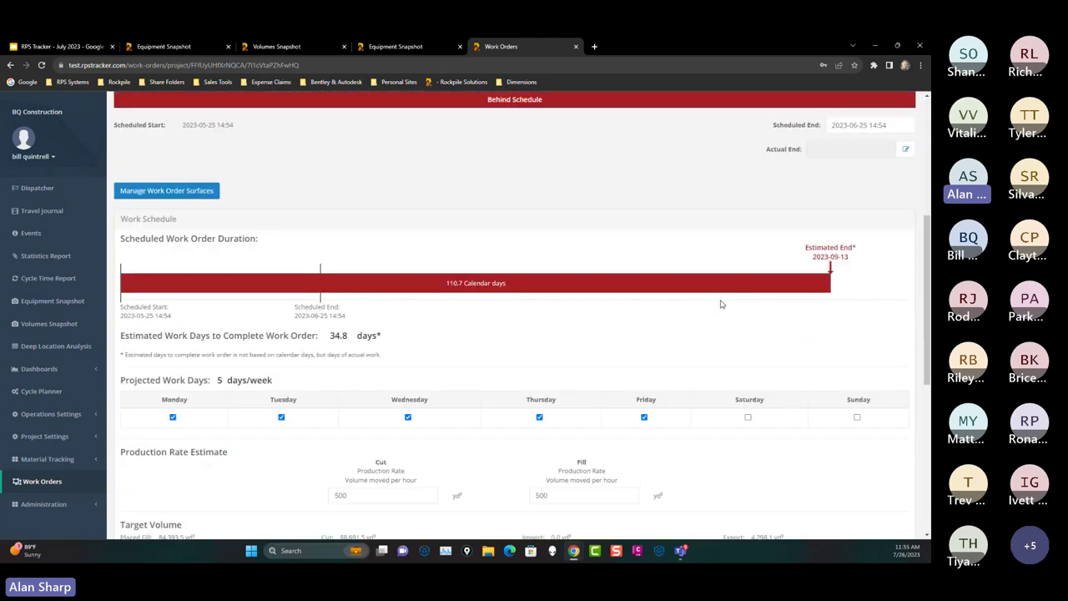
pyautogui.scroll(1, 721, 305)
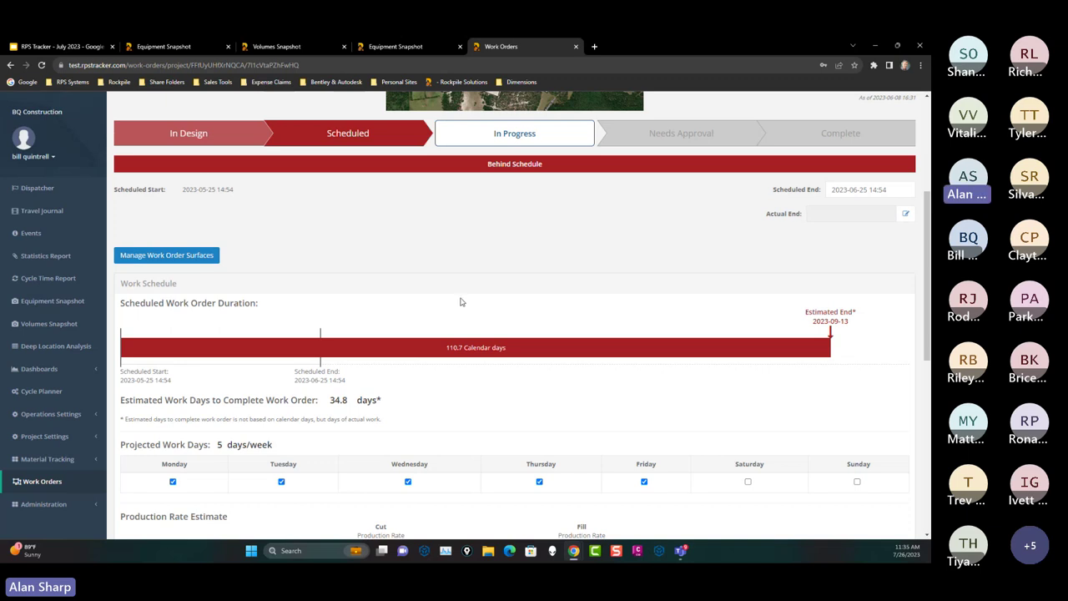
pyautogui.scroll(-3, 459, 302)
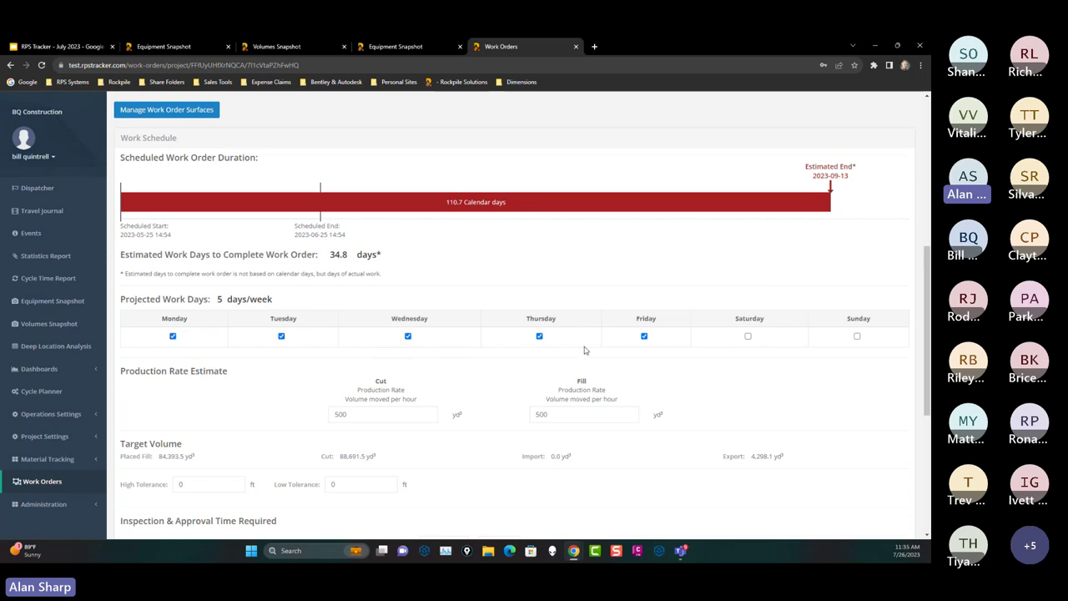
# Step: Add Saturday and Sunday as work days and set Cut and Fill rates to 2500 yd³/hour
pyautogui.click(749, 336)
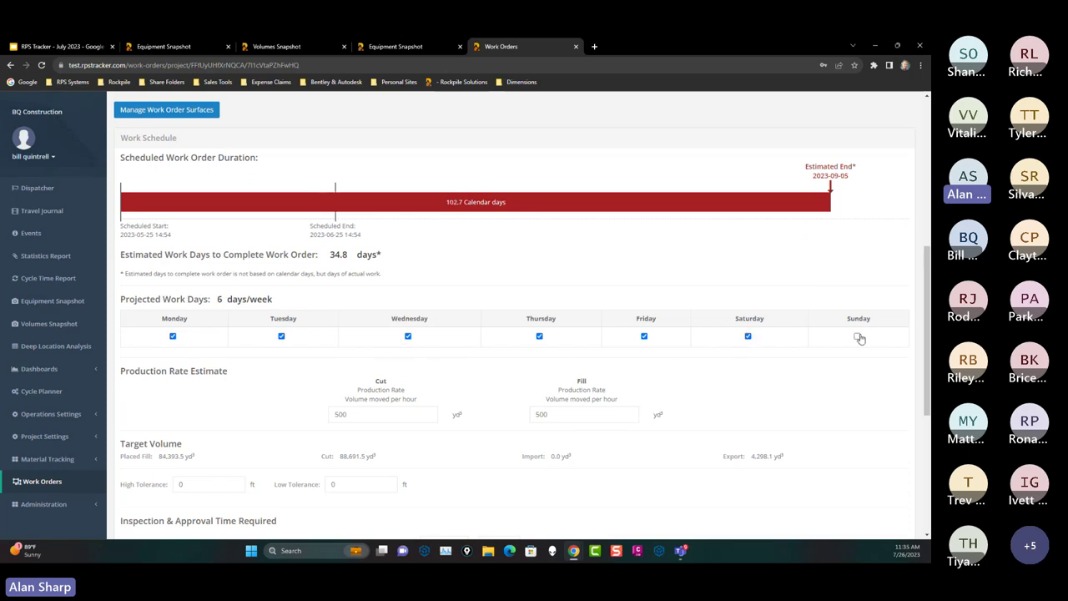
pyautogui.click(857, 336)
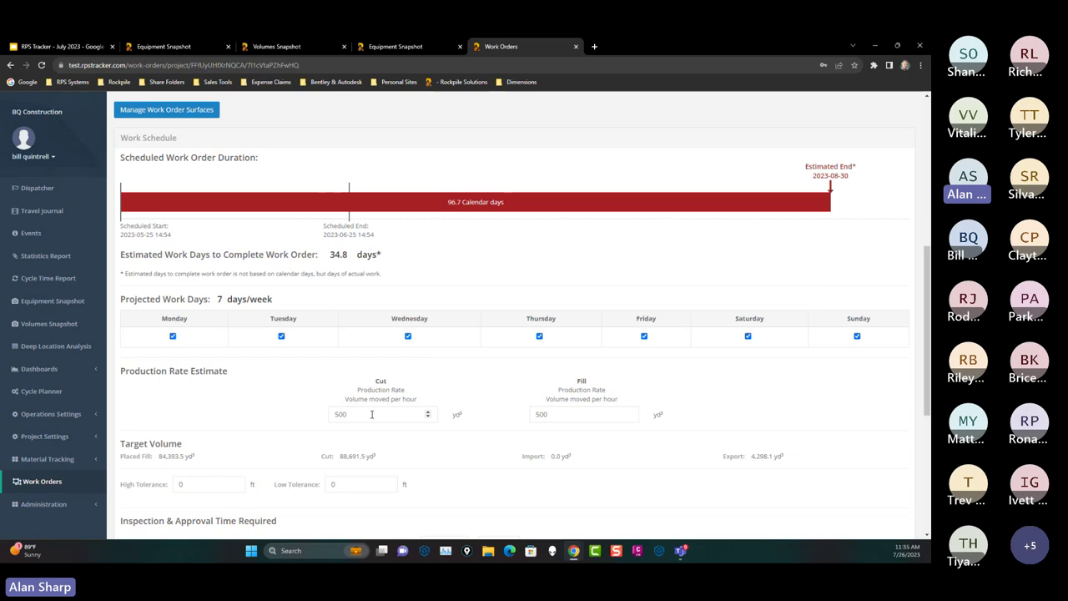
pyautogui.moveTo(372, 414); pyautogui.dragTo(303, 418)
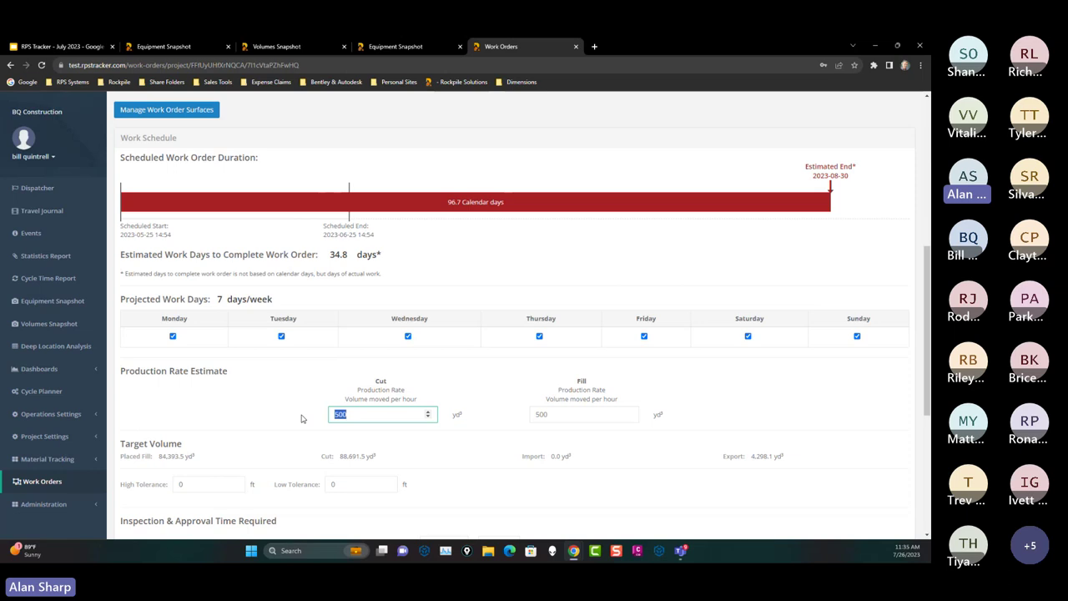
pyautogui.write('2500')
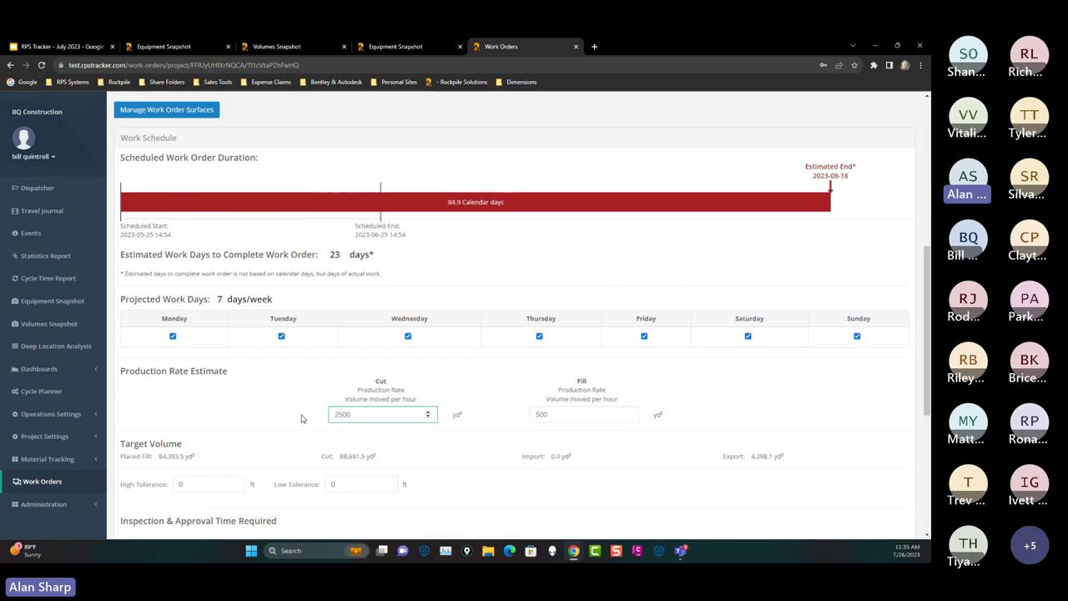
pyautogui.press('Tab')
pyautogui.write('25')
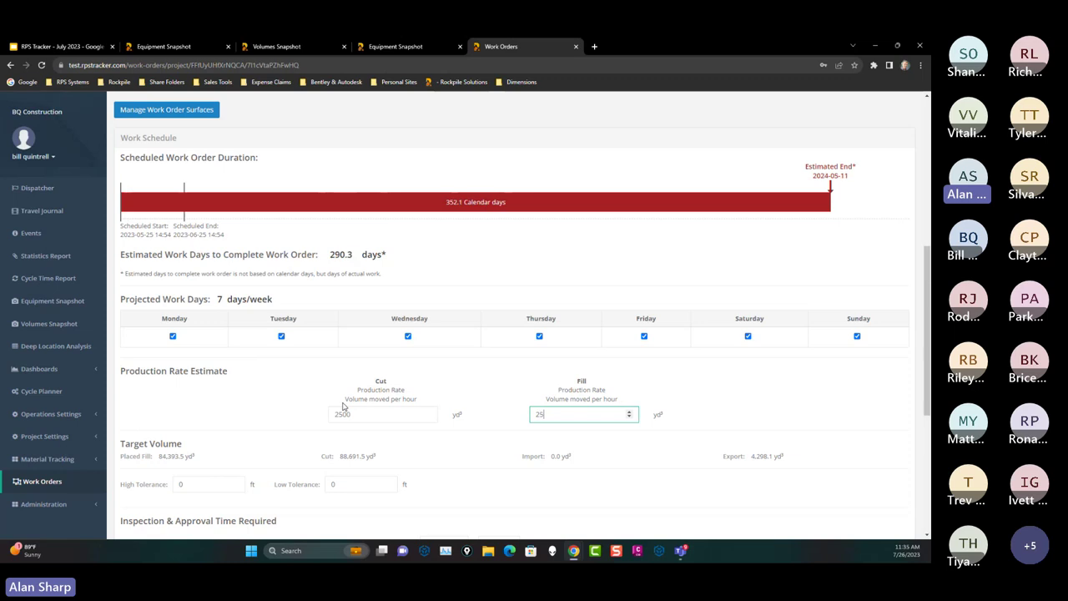
pyautogui.write('00')
pyautogui.press('Tab')
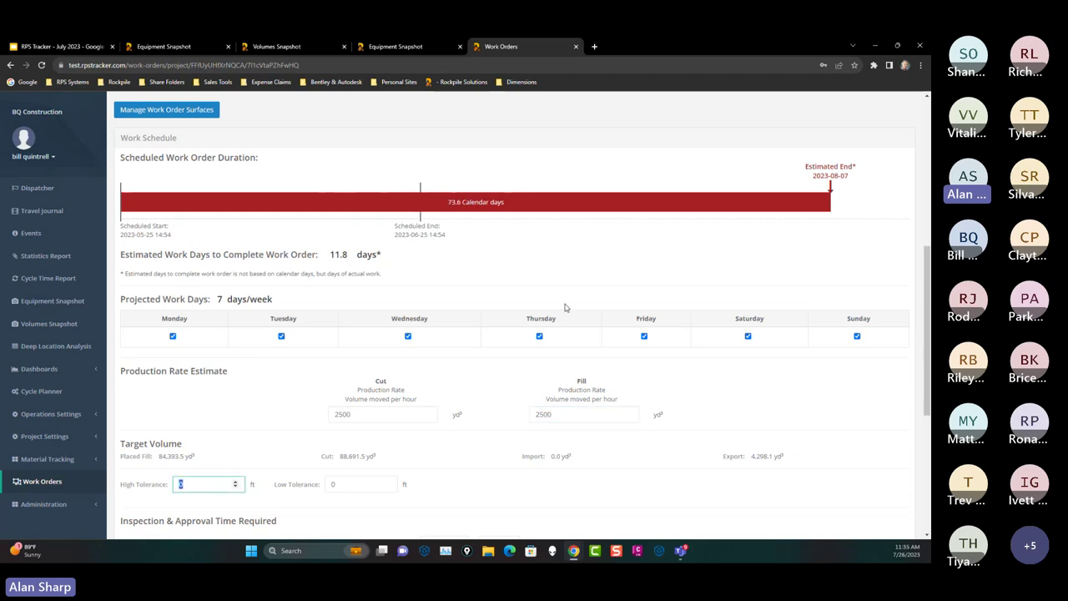
# Step: Recheck the Cut rate, then select the inspection days (2) and lost workdays (4) values
pyautogui.click(377, 415)
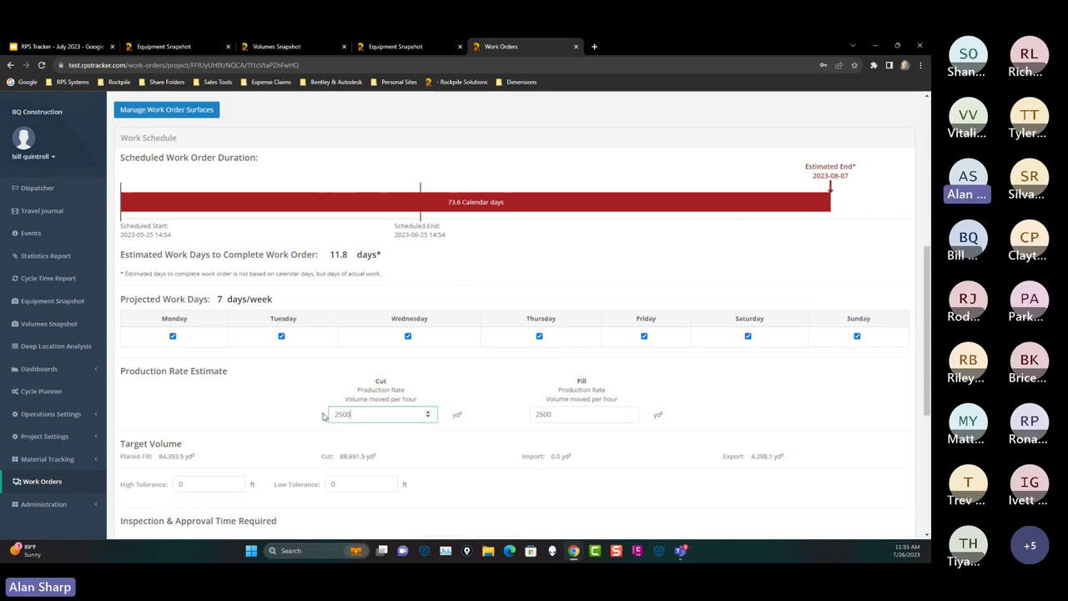
pyautogui.doubleClick(342, 415)
pyautogui.press('Tab')
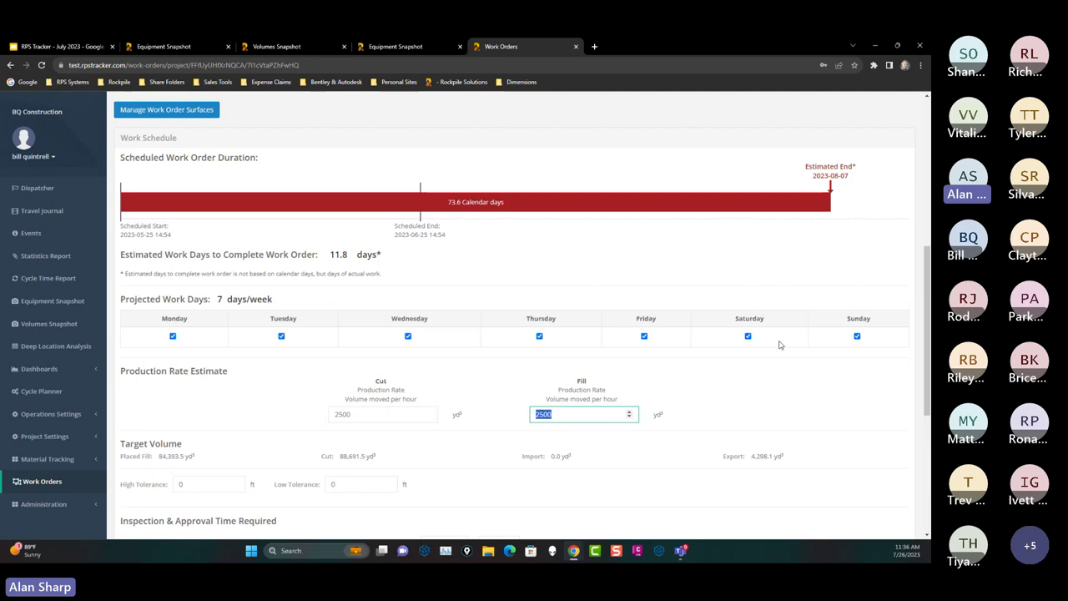
pyautogui.scroll(-2, 774, 356)
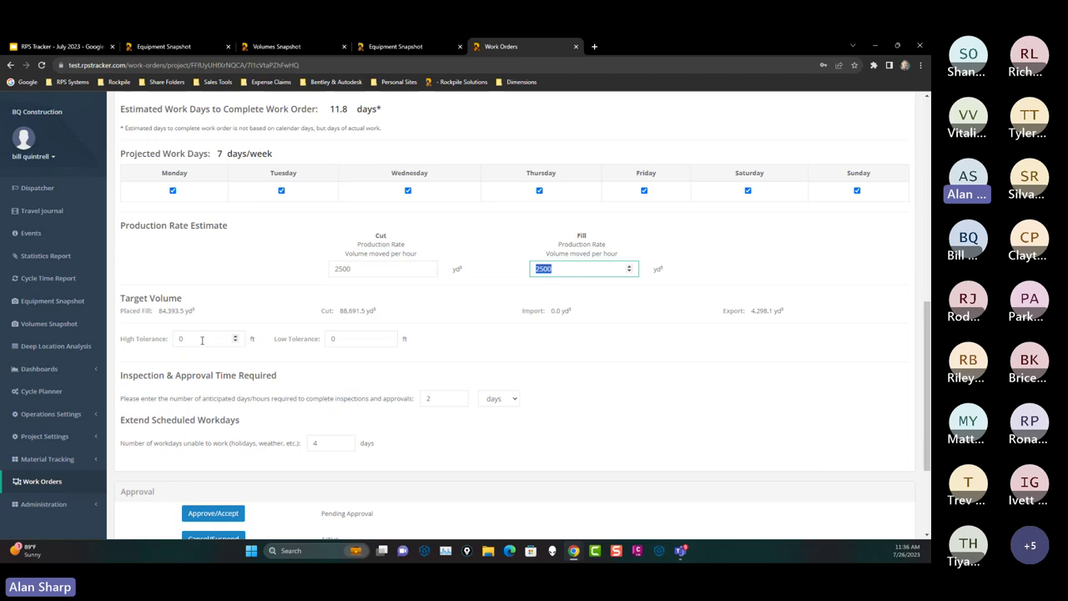
pyautogui.press('Tab')
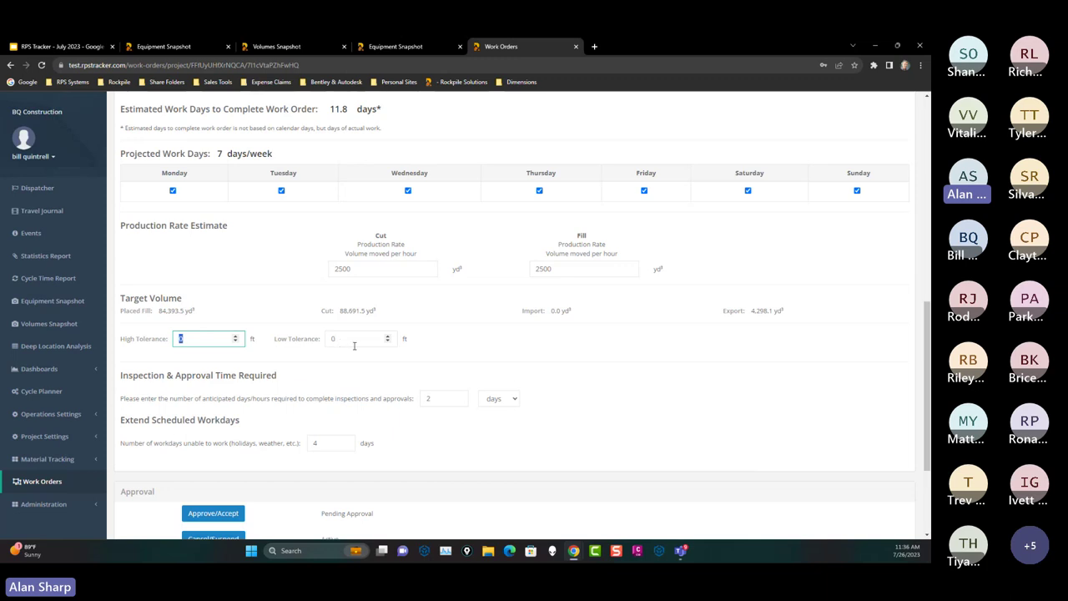
pyautogui.scroll(-1, 257, 368)
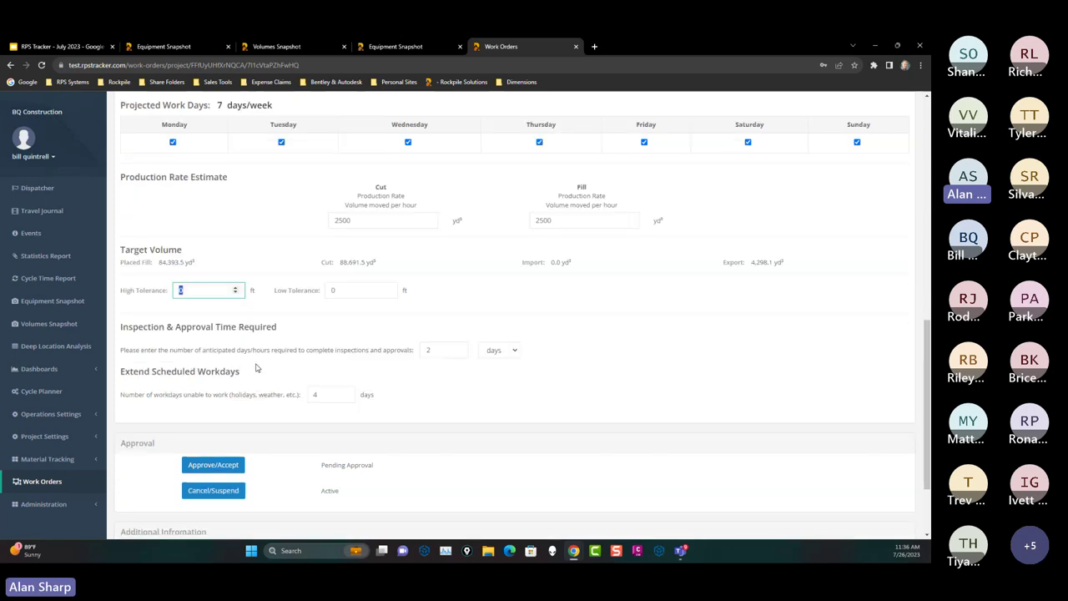
pyautogui.doubleClick(427, 353)
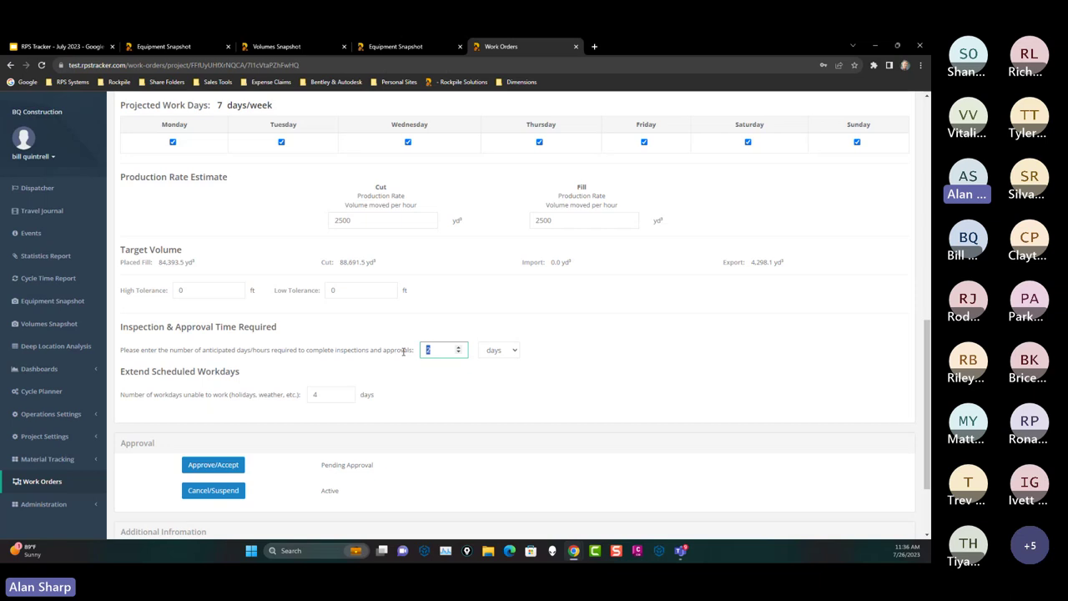
pyautogui.doubleClick(342, 397)
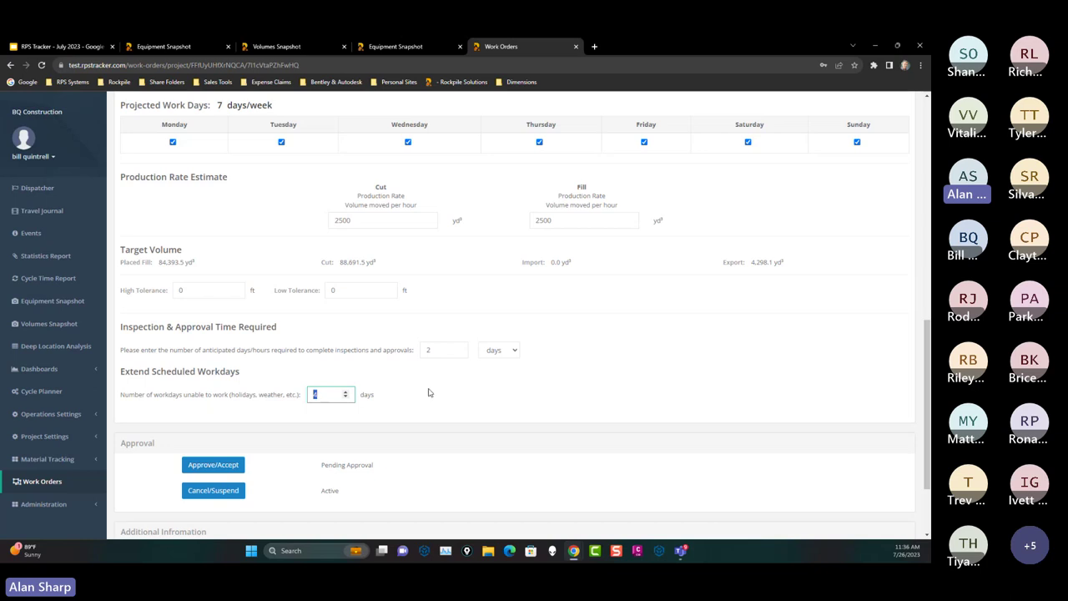
pyautogui.scroll(3, 517, 342)
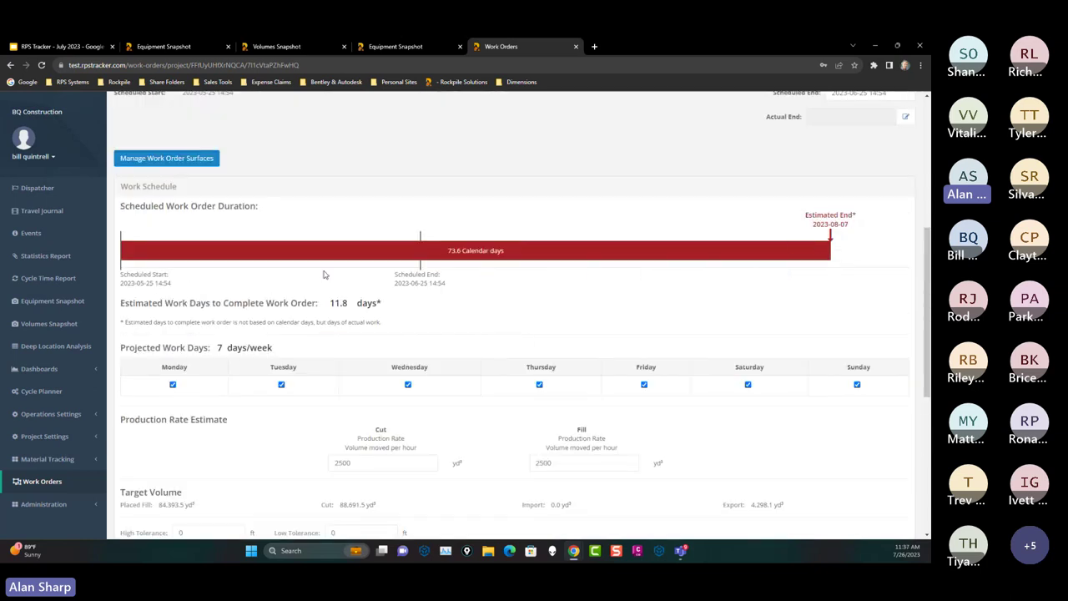
pyautogui.scroll(-1, 634, 360)
pyautogui.scroll(-4, 634, 360)
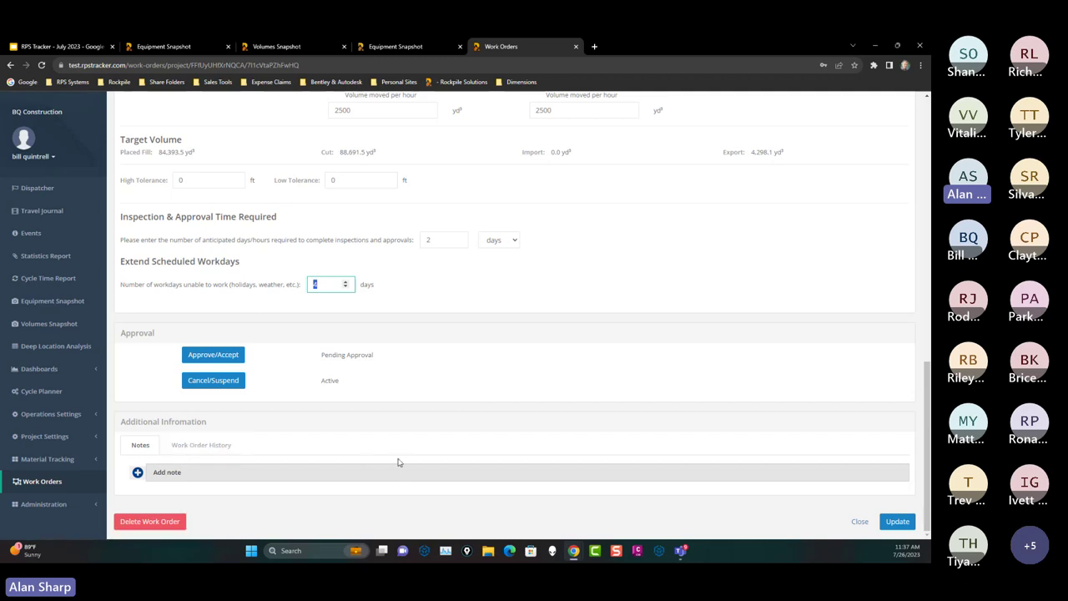
pyautogui.scroll(9, 398, 462)
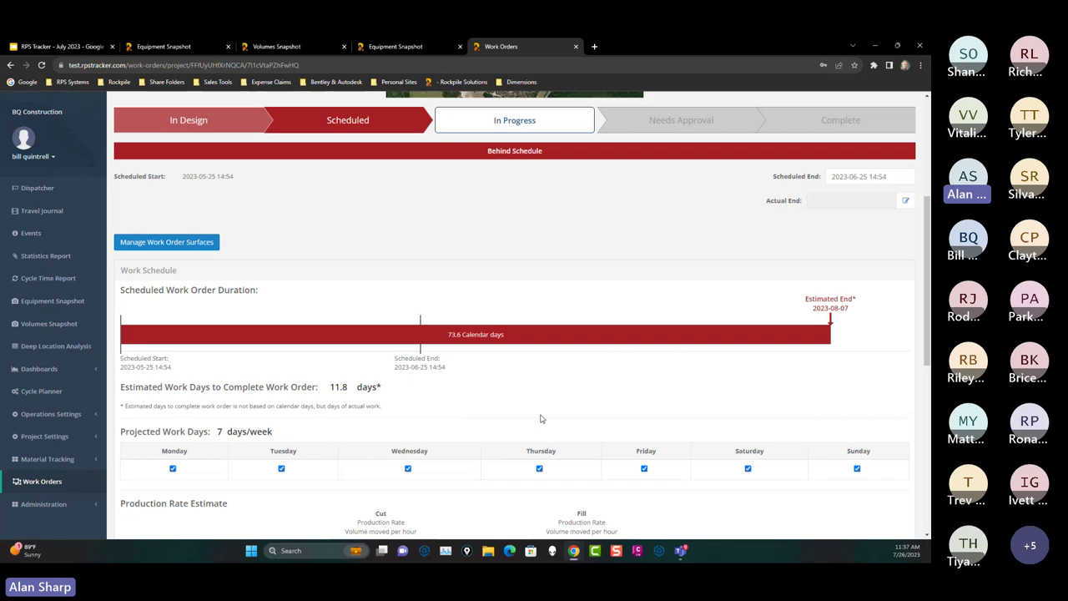
pyautogui.scroll(1, 269, 145)
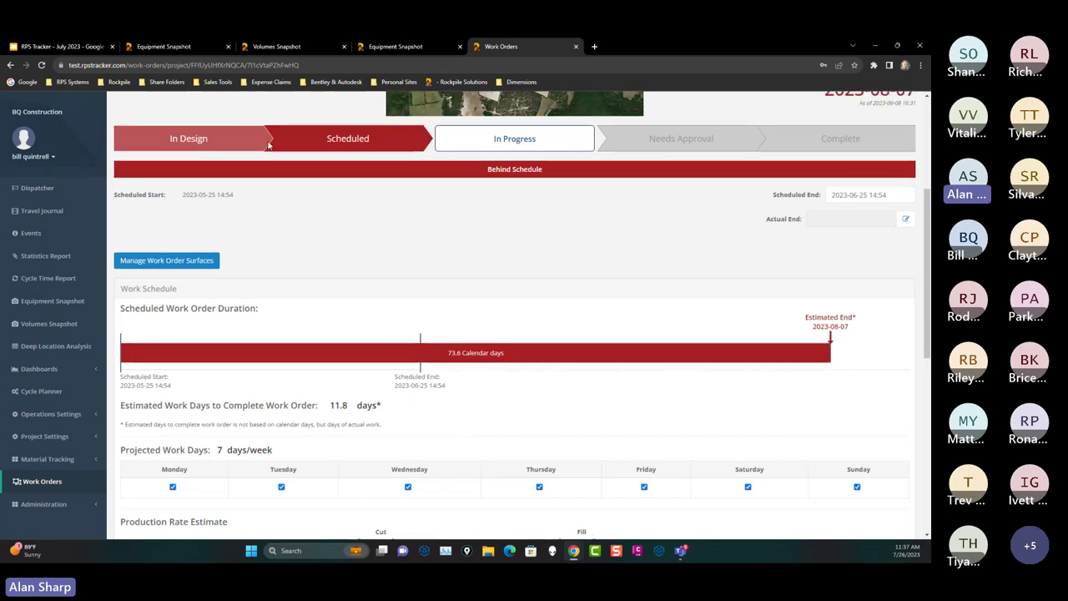
pyautogui.scroll(3, 268, 145)
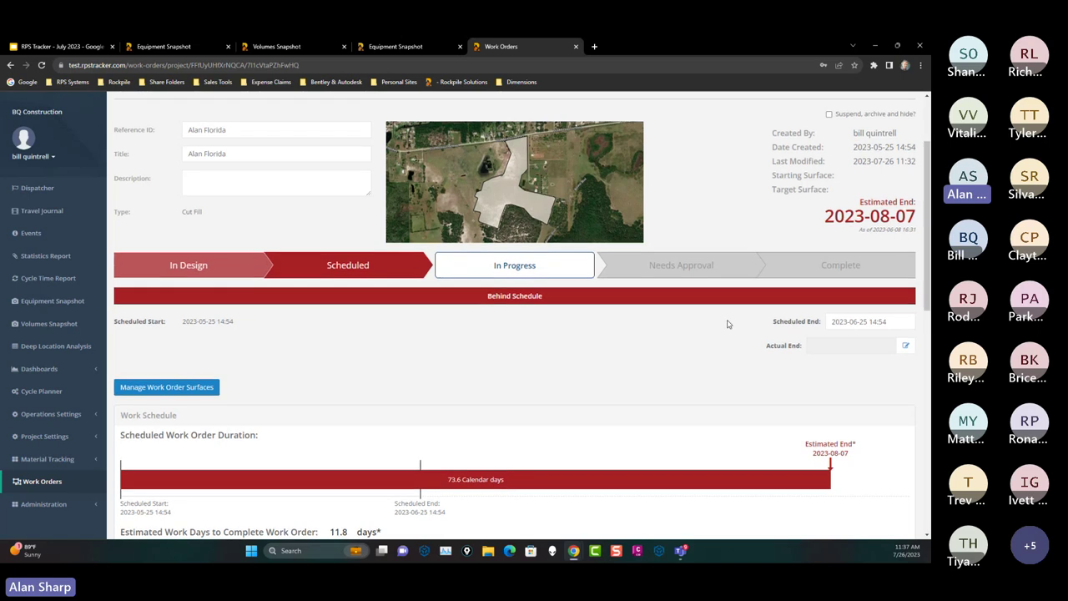
pyautogui.scroll(-6, 726, 324)
pyautogui.scroll(6, 718, 345)
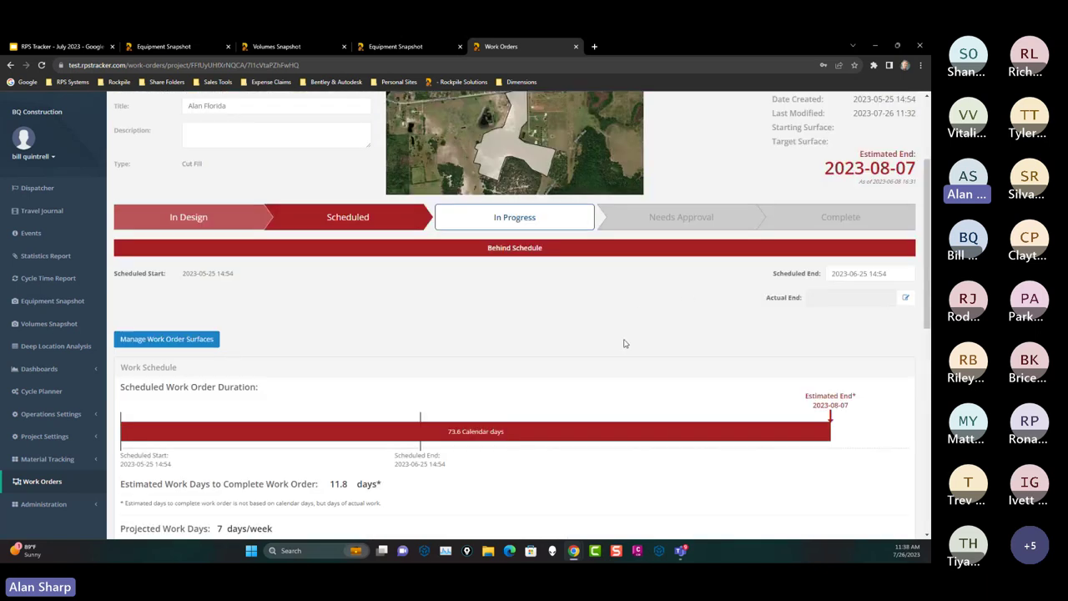
pyautogui.scroll(2, 623, 343)
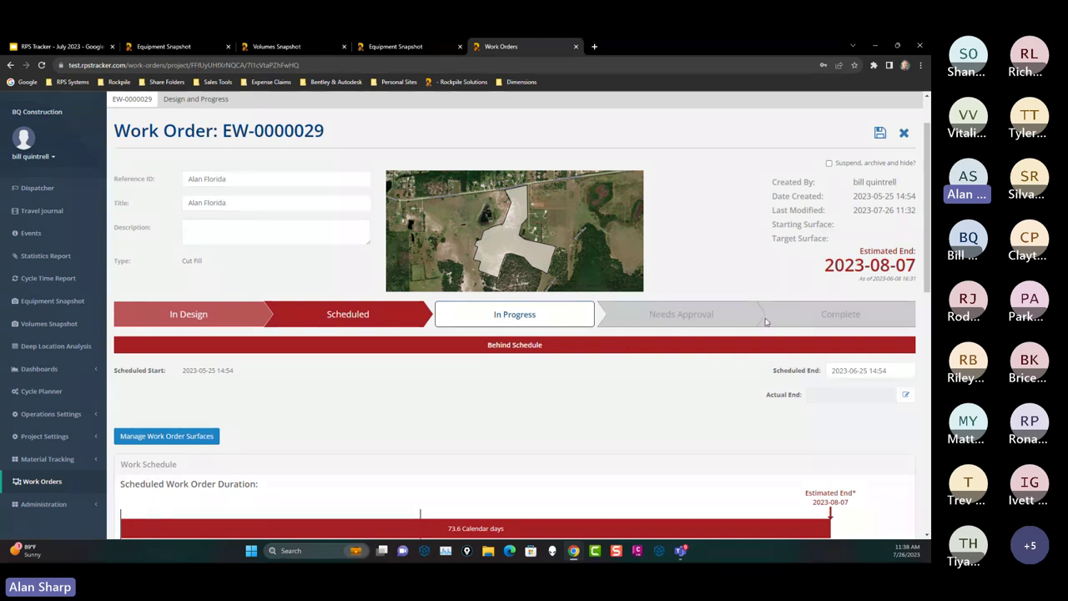
pyautogui.scroll(-5, 625, 376)
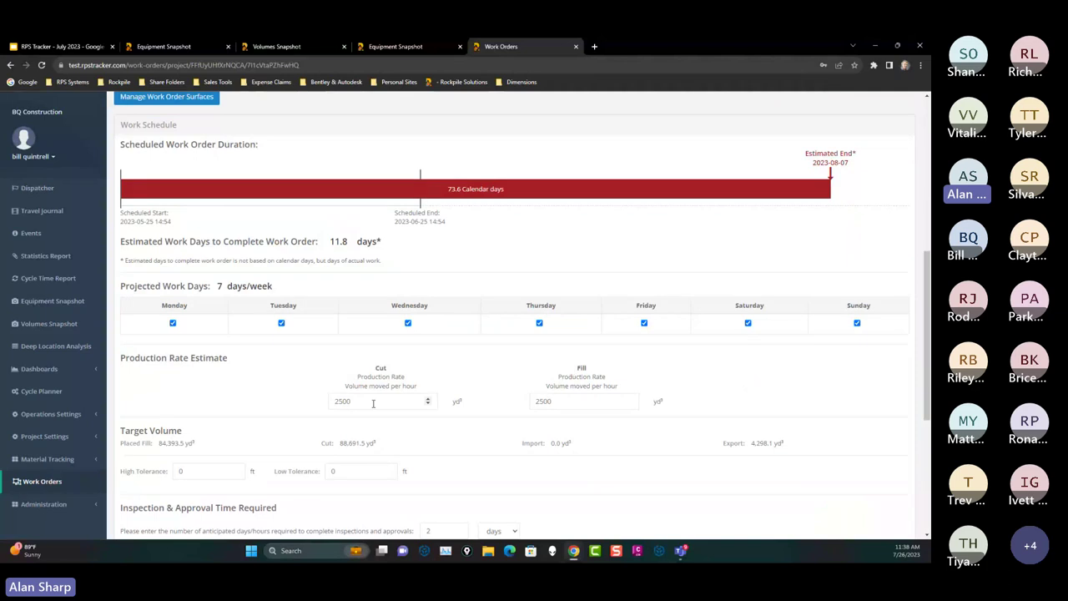
pyautogui.doubleClick(409, 401)
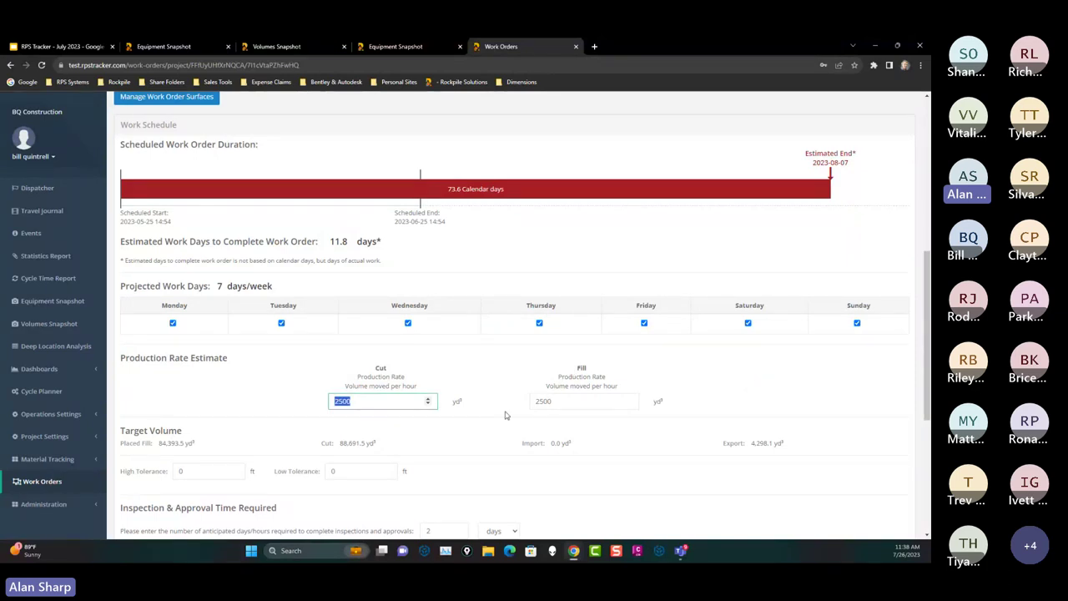
pyautogui.scroll(-3, 362, 398)
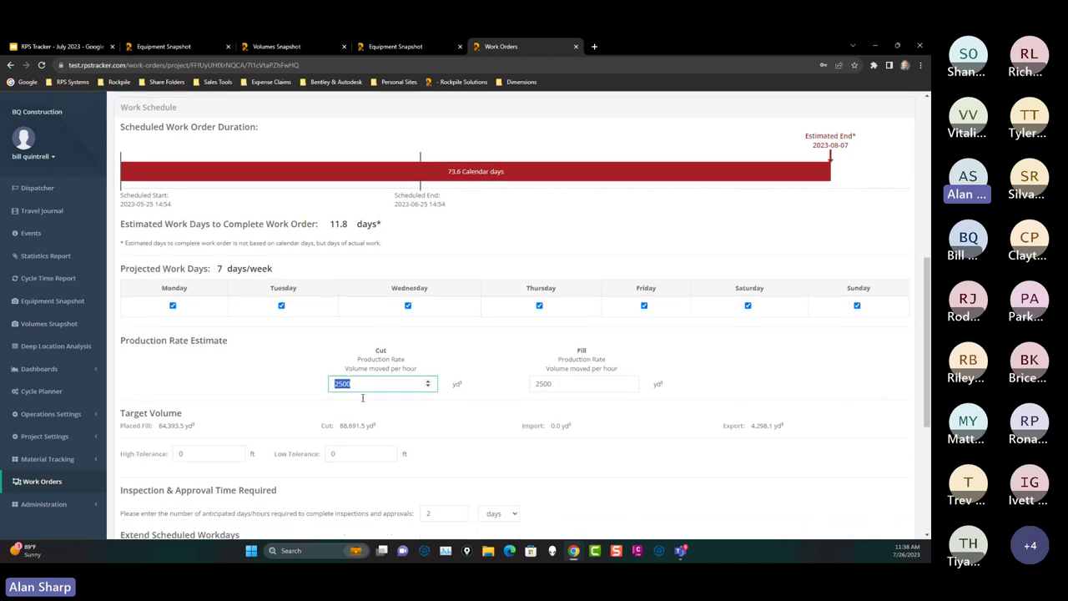
pyautogui.doubleClick(328, 336)
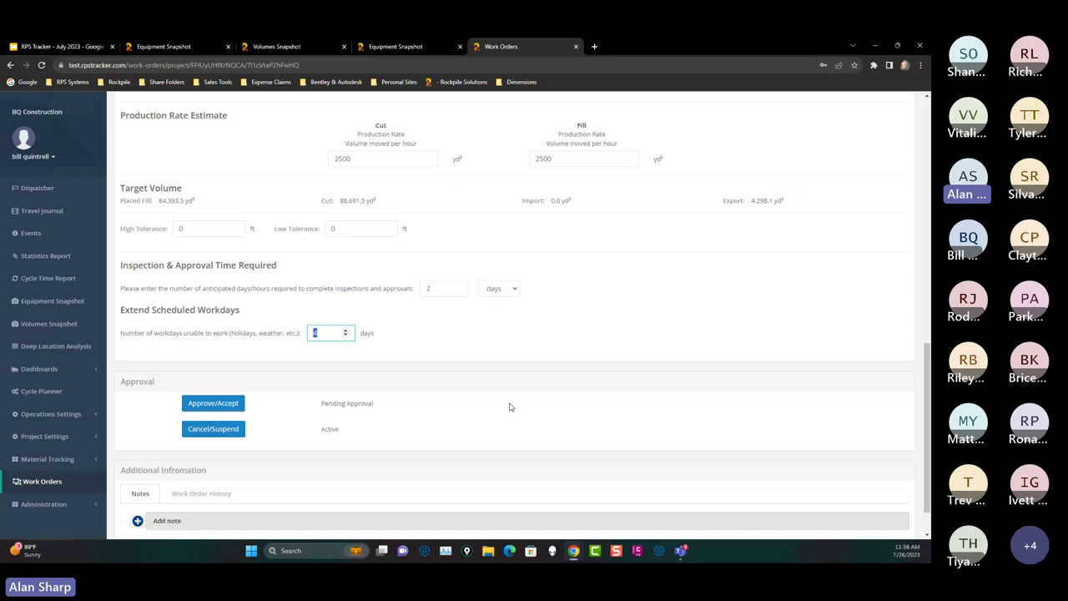
pyautogui.scroll(4, 507, 405)
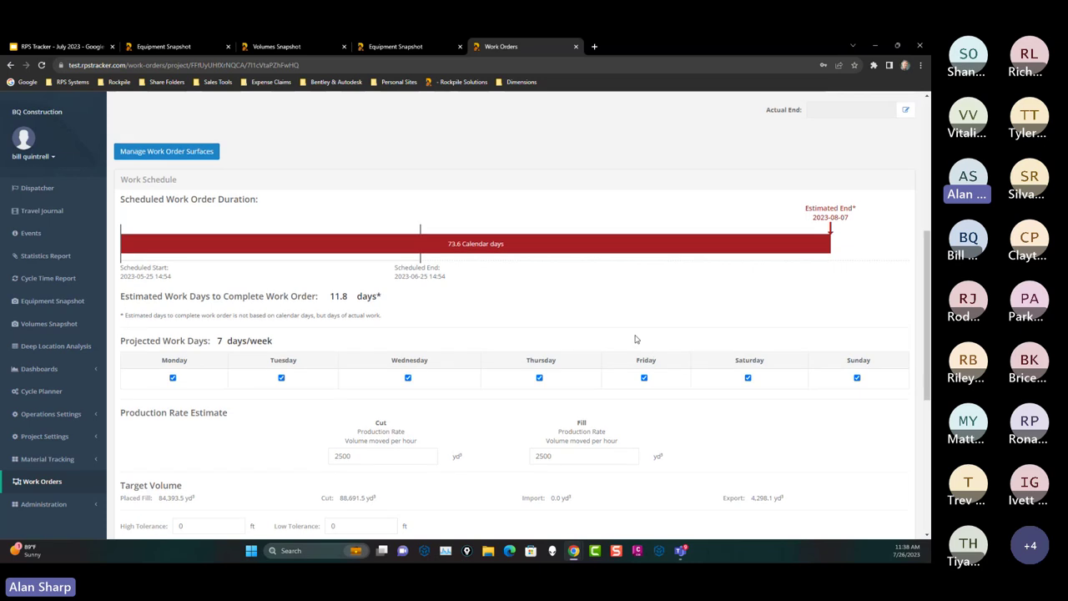
pyautogui.scroll(3, 637, 336)
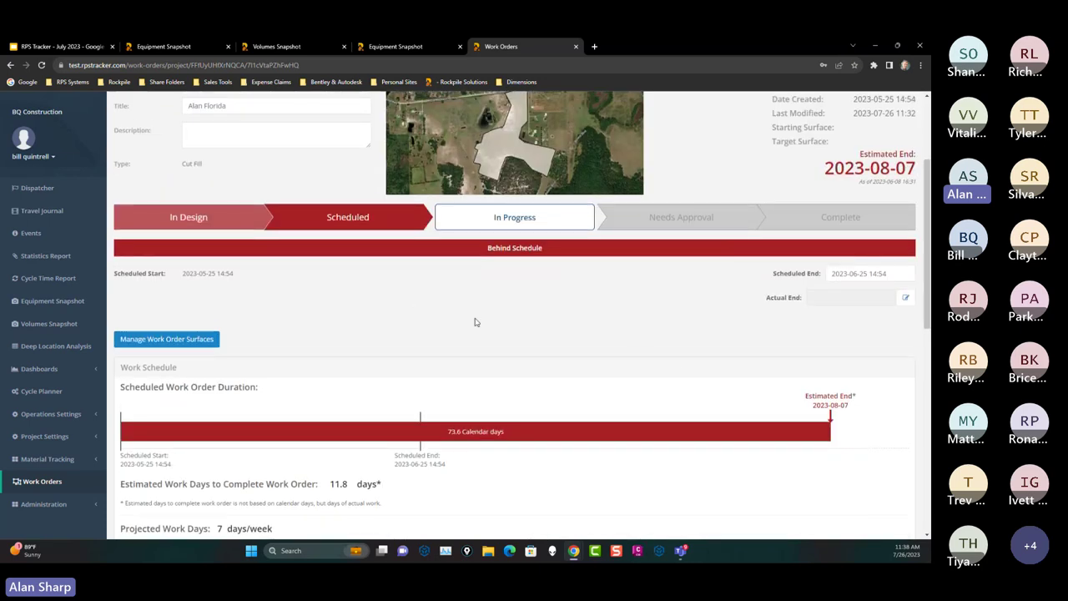
pyautogui.scroll(1, 515, 317)
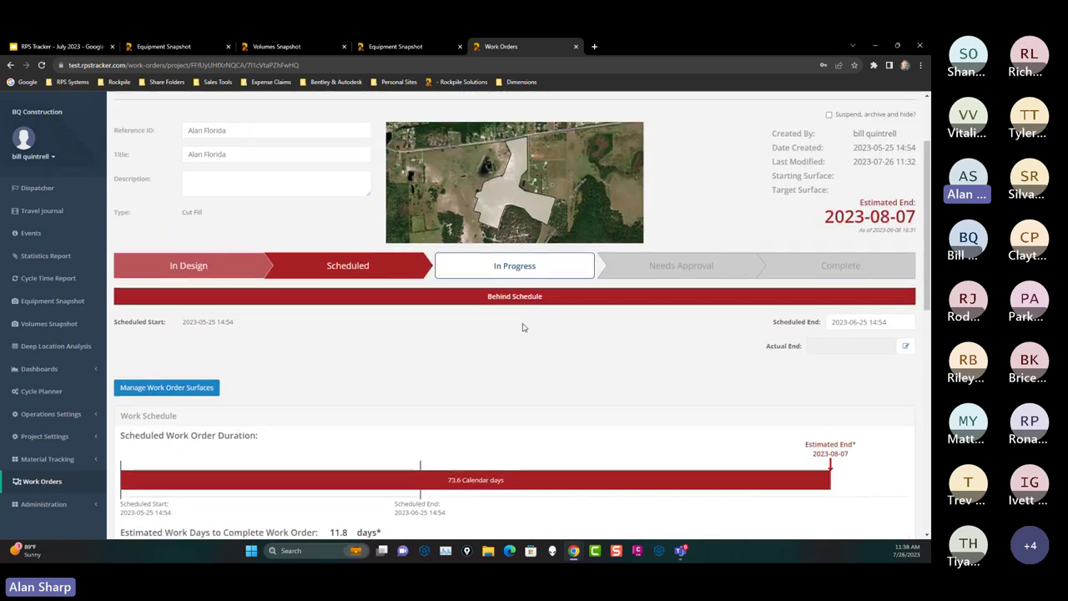
pyautogui.scroll(2, 521, 330)
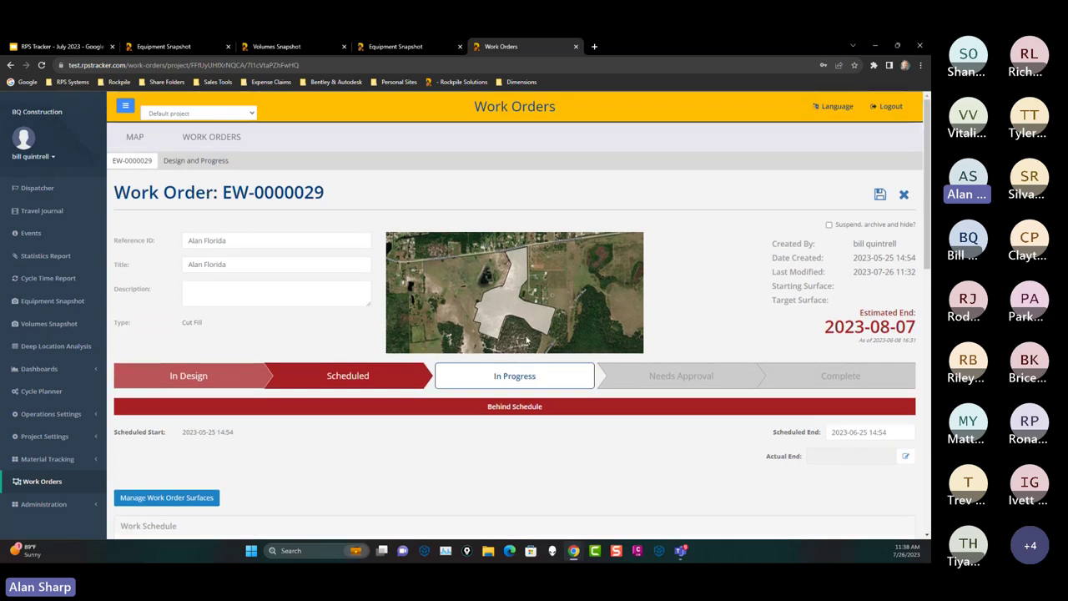
# Step: Load EW-0000029's target and starting surfaces into the Design and Progress view as a cut/fill map (88,691.5 yd³ cut, 84,393.5 yd³ fill)
pyautogui.click(196, 161)
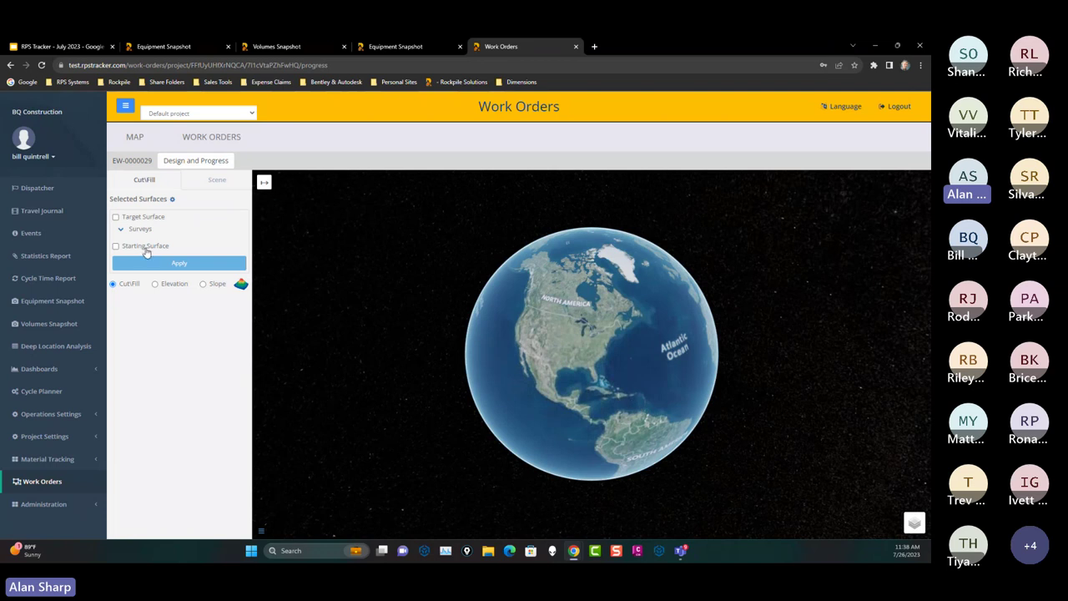
pyautogui.click(116, 218)
pyautogui.click(117, 246)
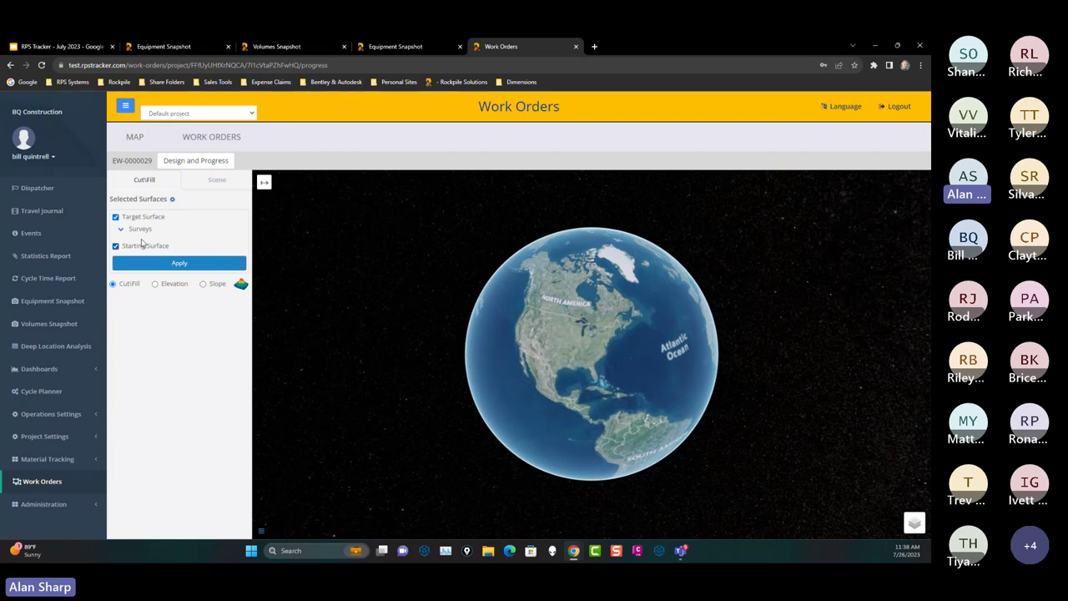
pyautogui.click(174, 201)
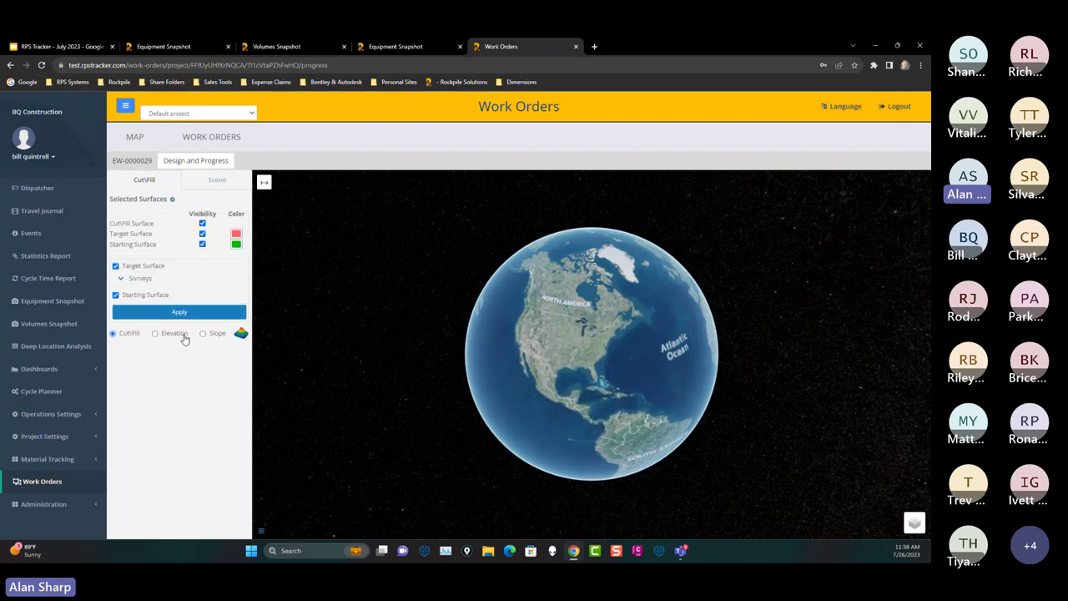
pyautogui.click(185, 313)
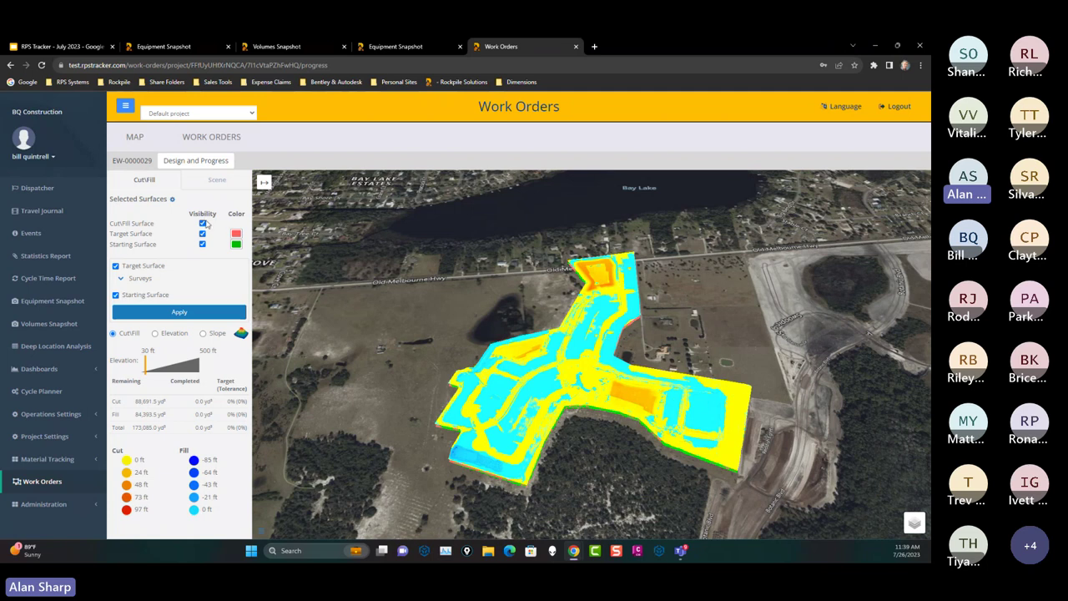
# Step: Hide the cut/fill and target surfaces in the visibility table
pyautogui.click(202, 223)
pyautogui.click(202, 234)
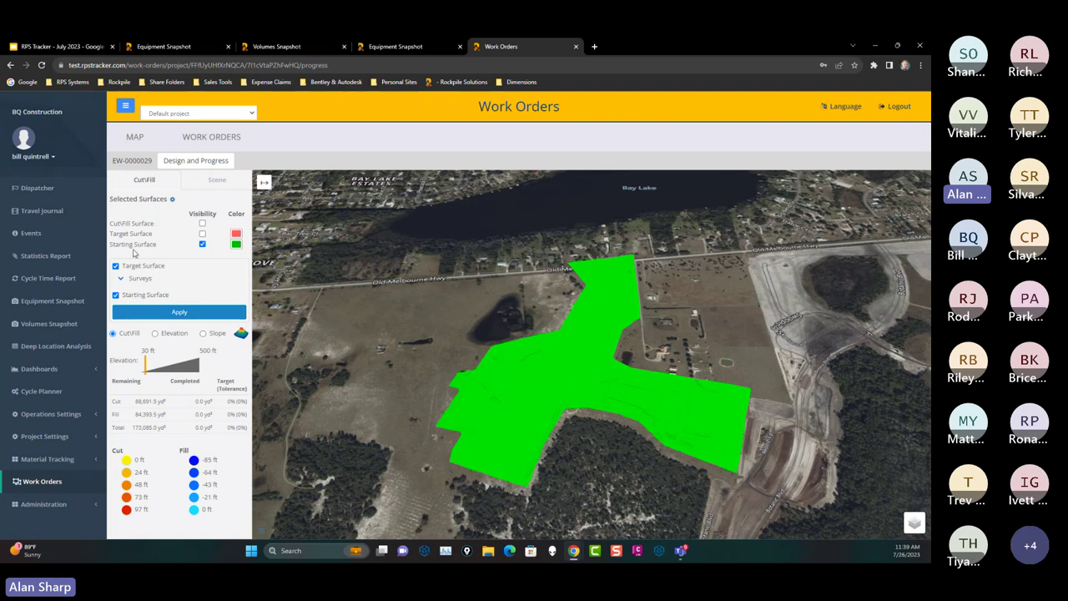
pyautogui.scroll(3, 681, 389)
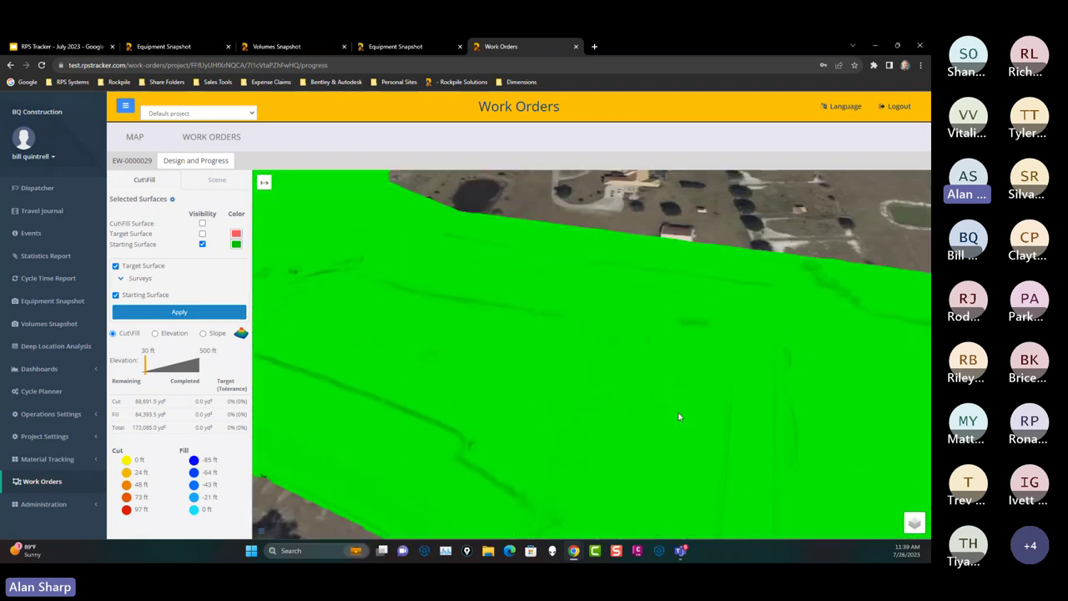
# Step: Recolour the starting surface light green (93C47D) and show the red target surface over it
pyautogui.click(236, 243)
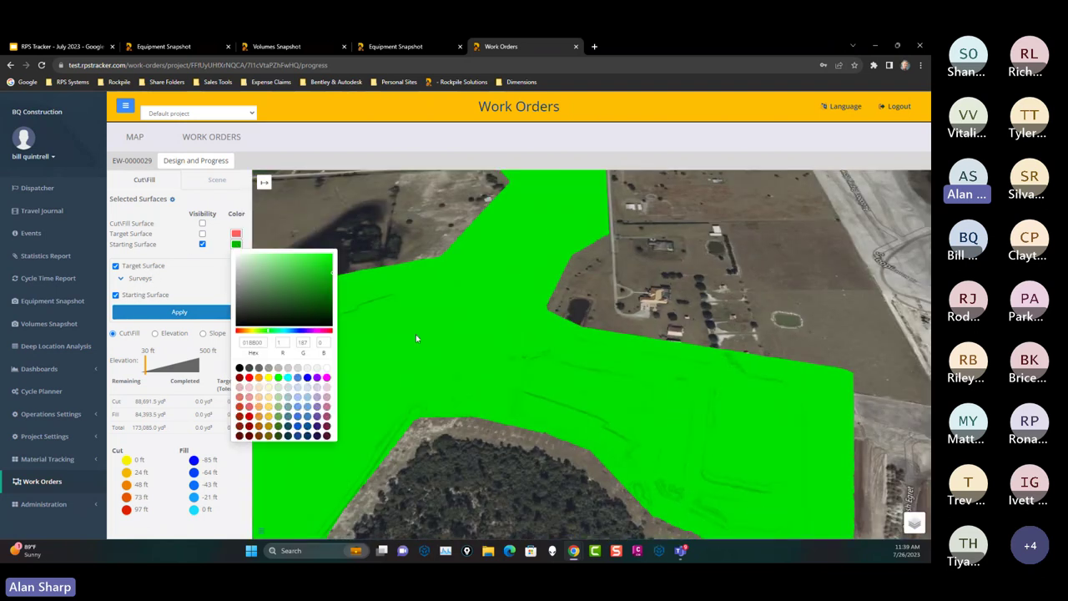
pyautogui.click(279, 388)
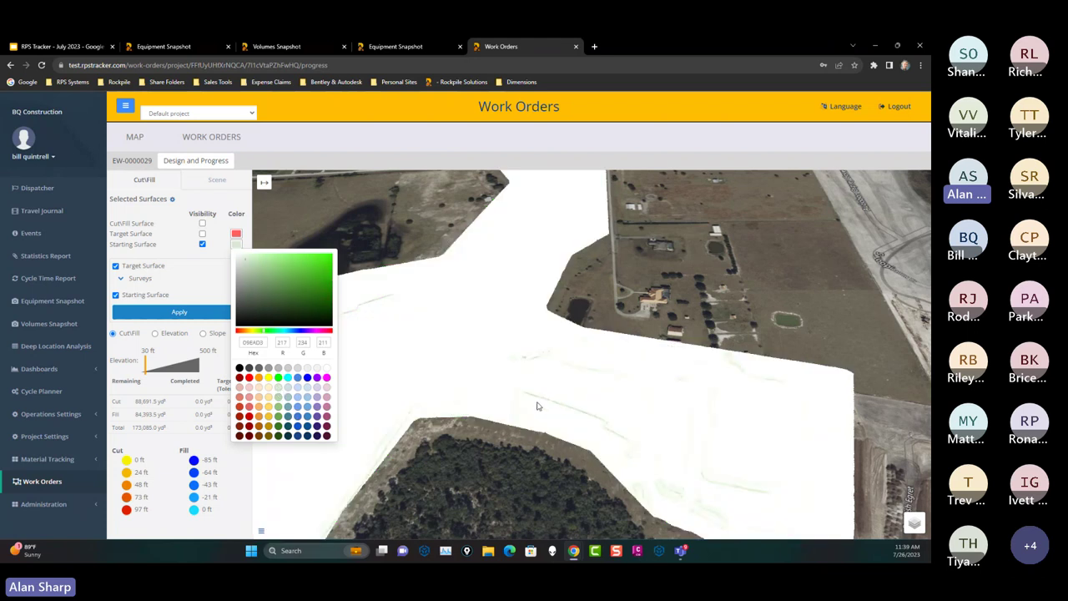
pyautogui.click(279, 406)
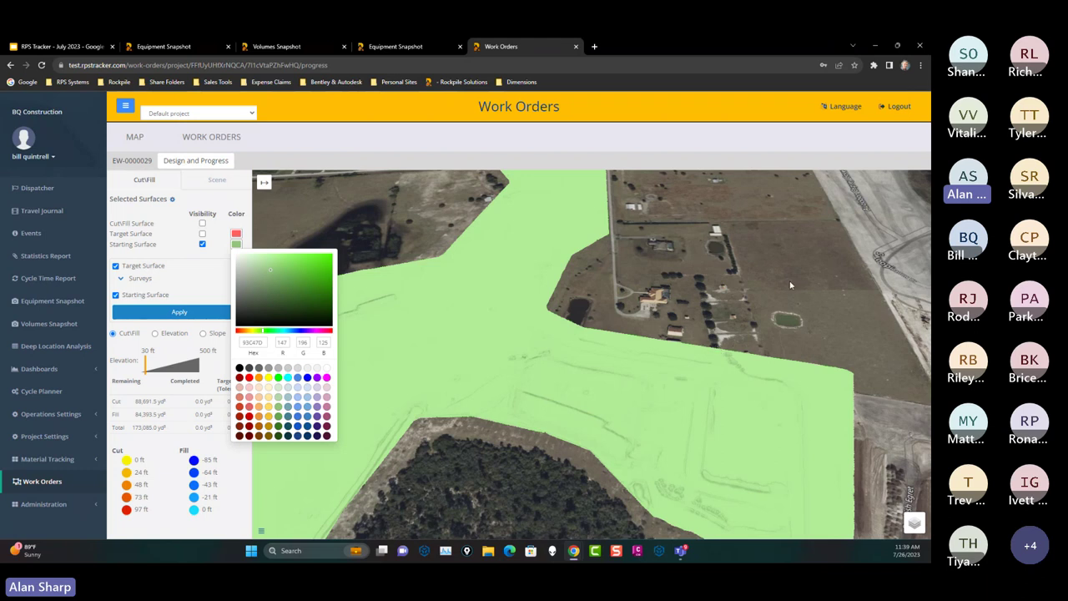
pyautogui.click(404, 336)
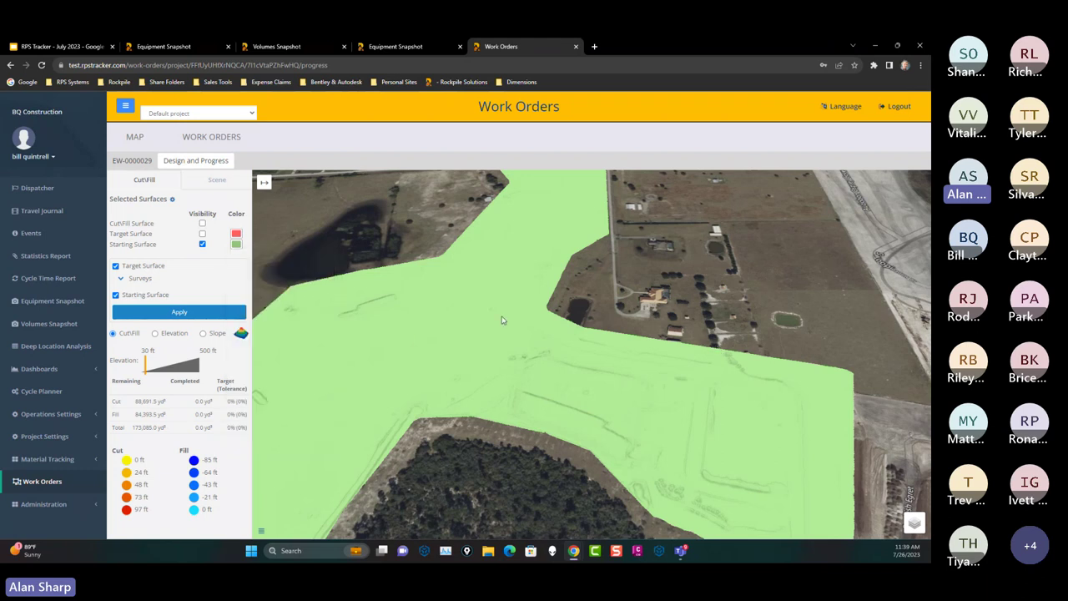
pyautogui.scroll(-5, 526, 325)
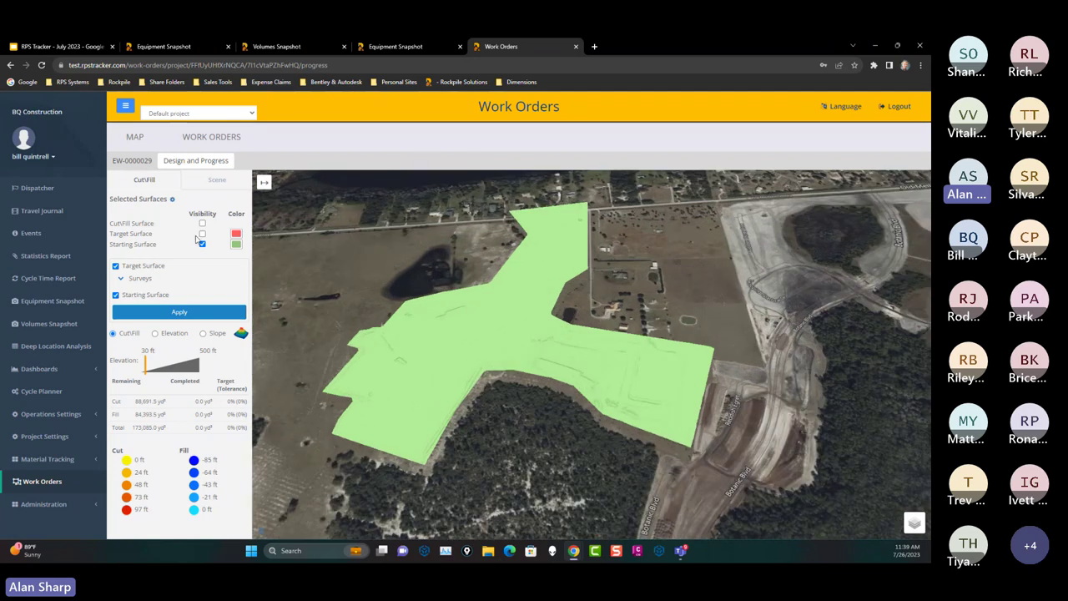
pyautogui.click(202, 234)
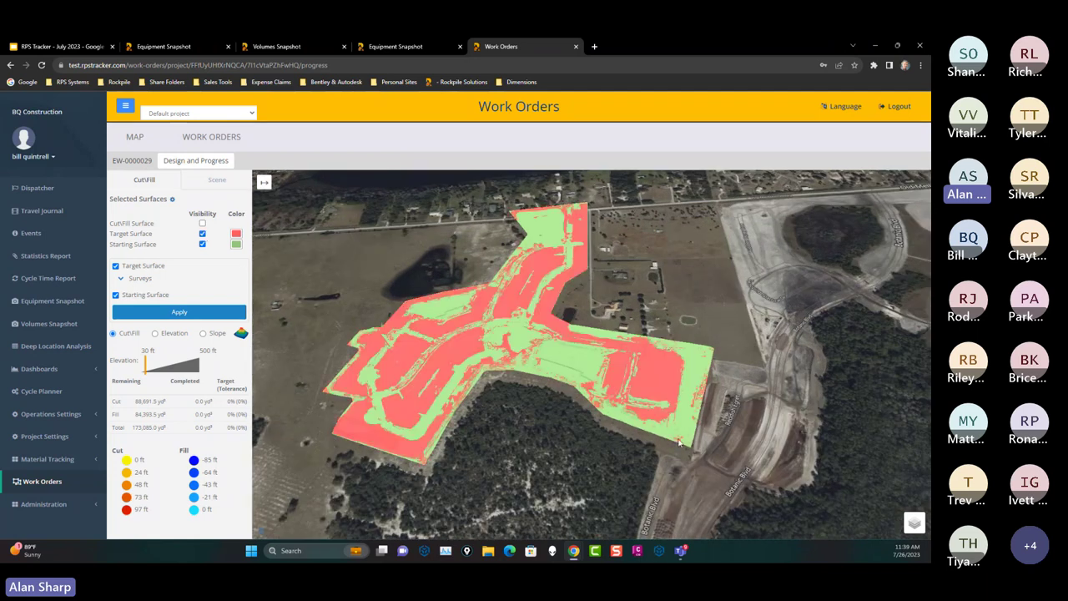